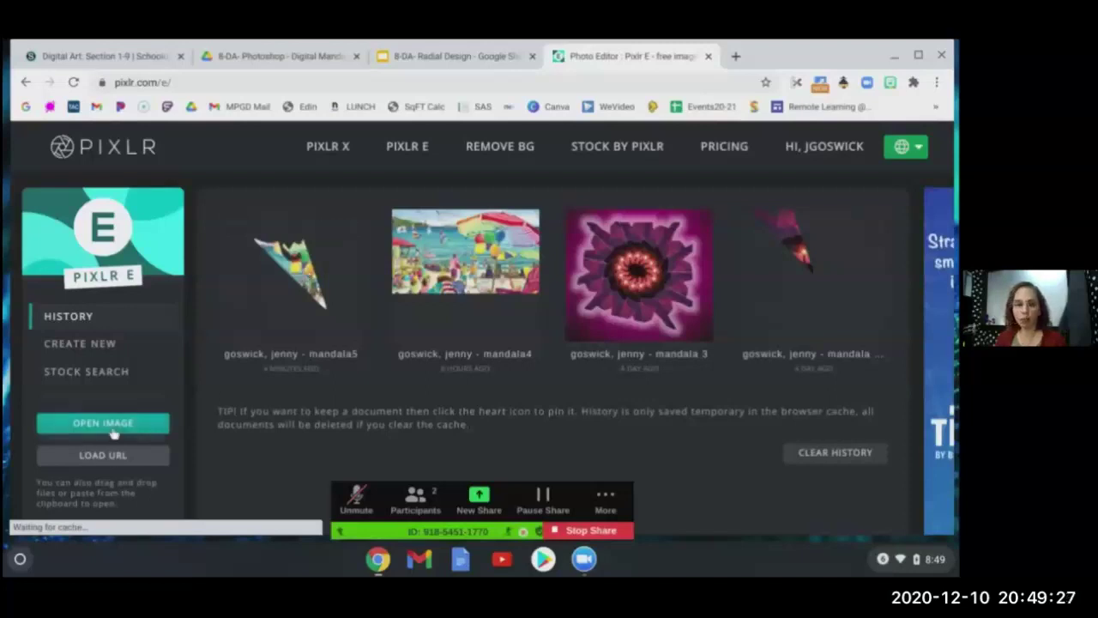
Step: Open the recent mandala5 image and move its triangular wedge flush into the canvas's upper-left corner
left_click(325, 291)
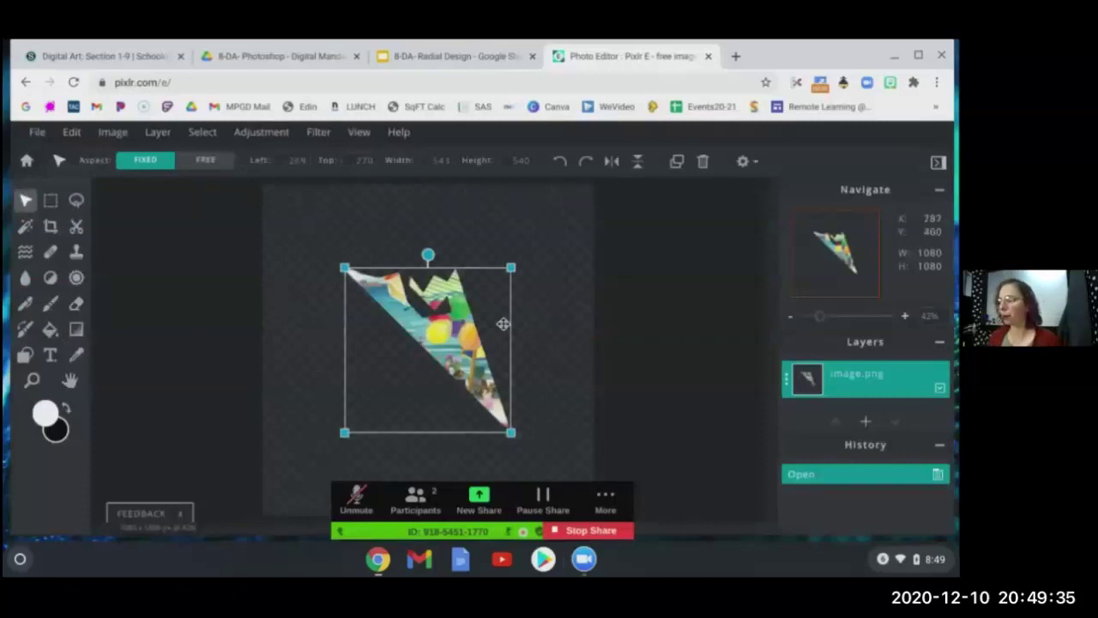
left_click(497, 243)
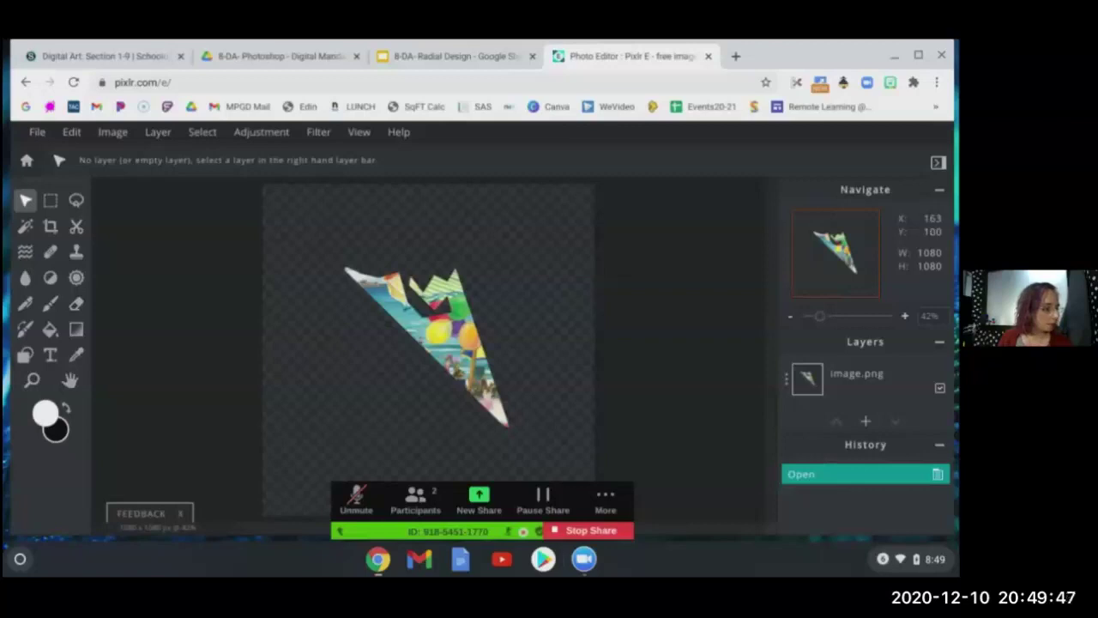
left_click(452, 341)
left_click_drag(451, 340, 378, 264)
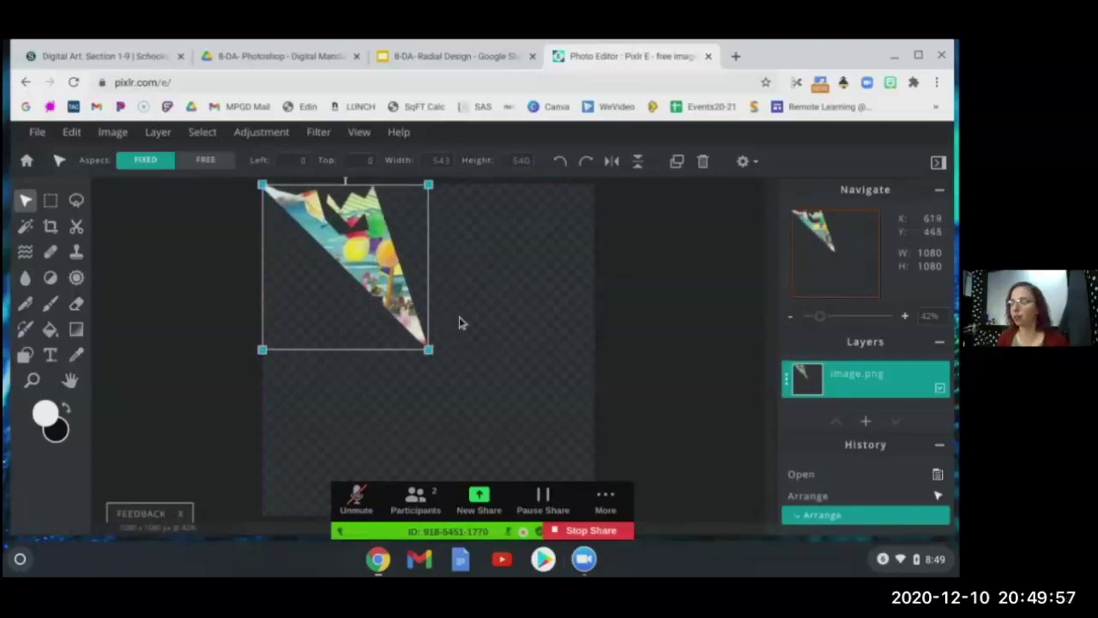
left_click(489, 312)
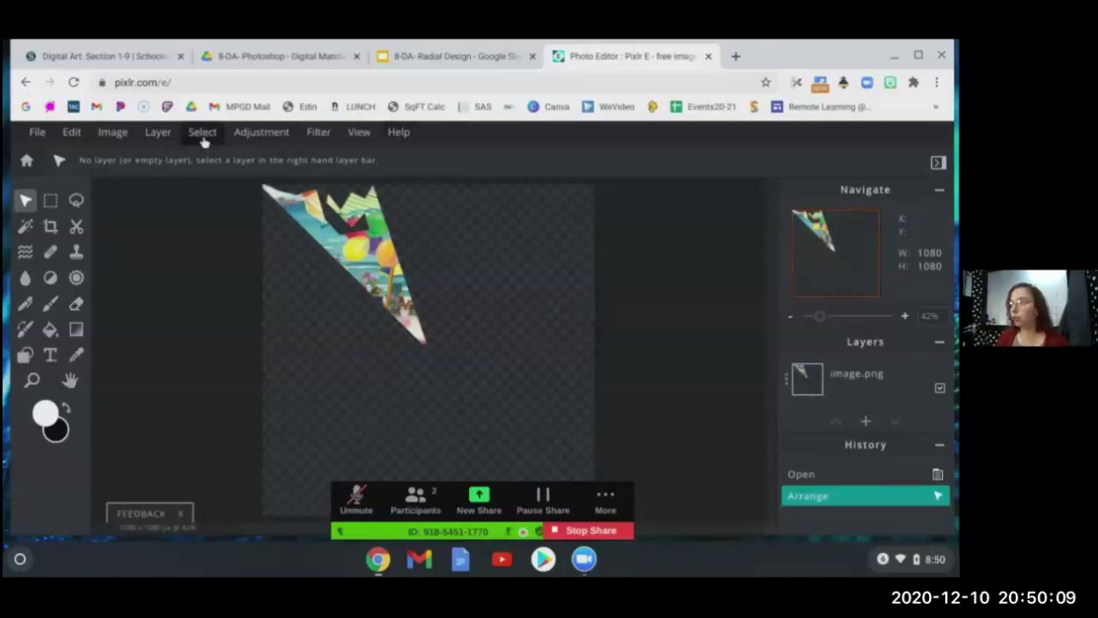
Step: Resize the canvas to 1500 by 1500 pixels, keeping the centre anchor point
left_click(112, 132)
left_click(130, 168)
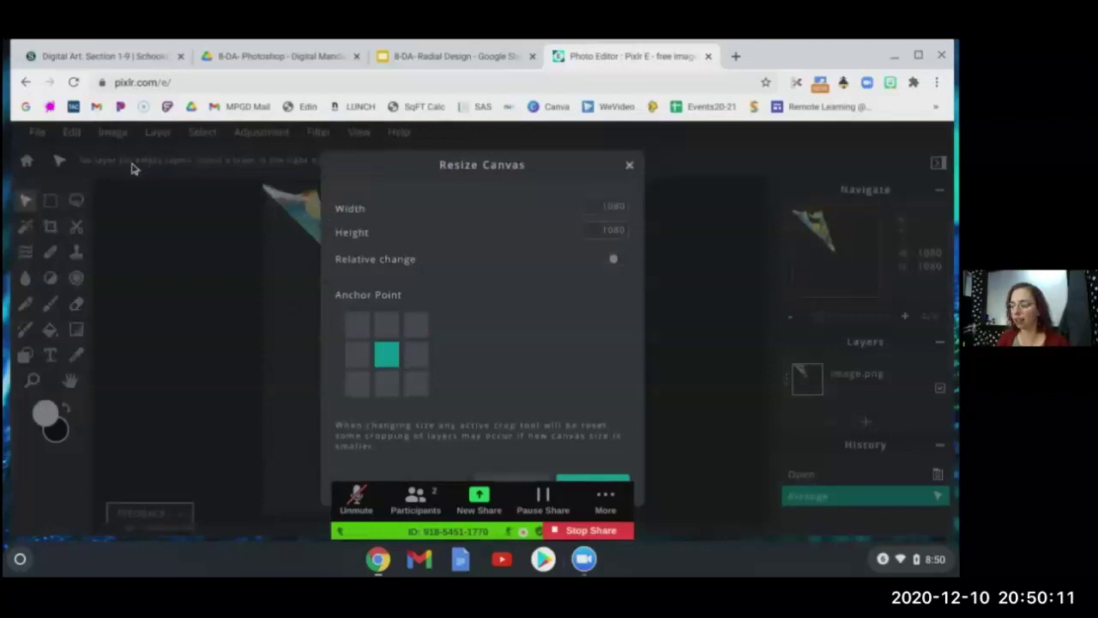
left_click(573, 206)
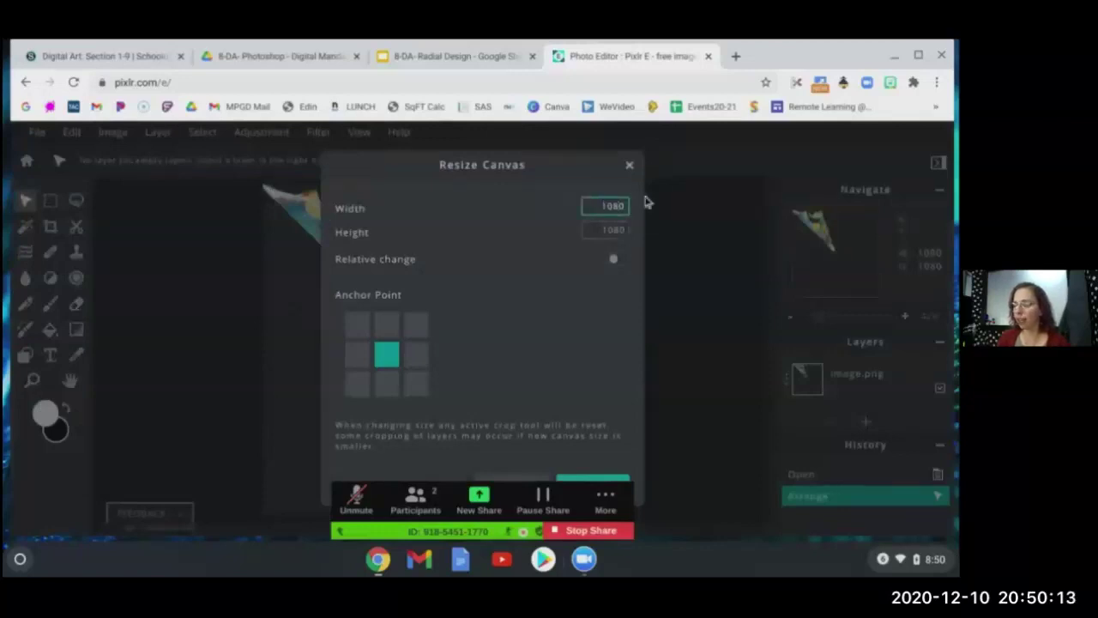
double_click(601, 206)
type("1")
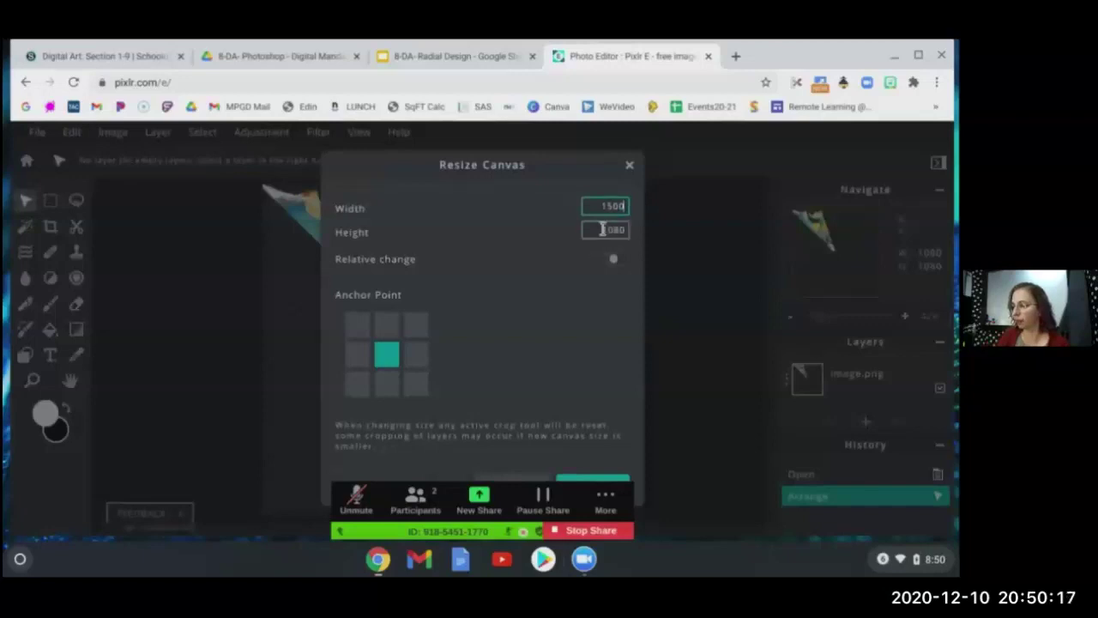
left_click(602, 229)
left_click_drag(602, 230, 645, 234)
type("1500")
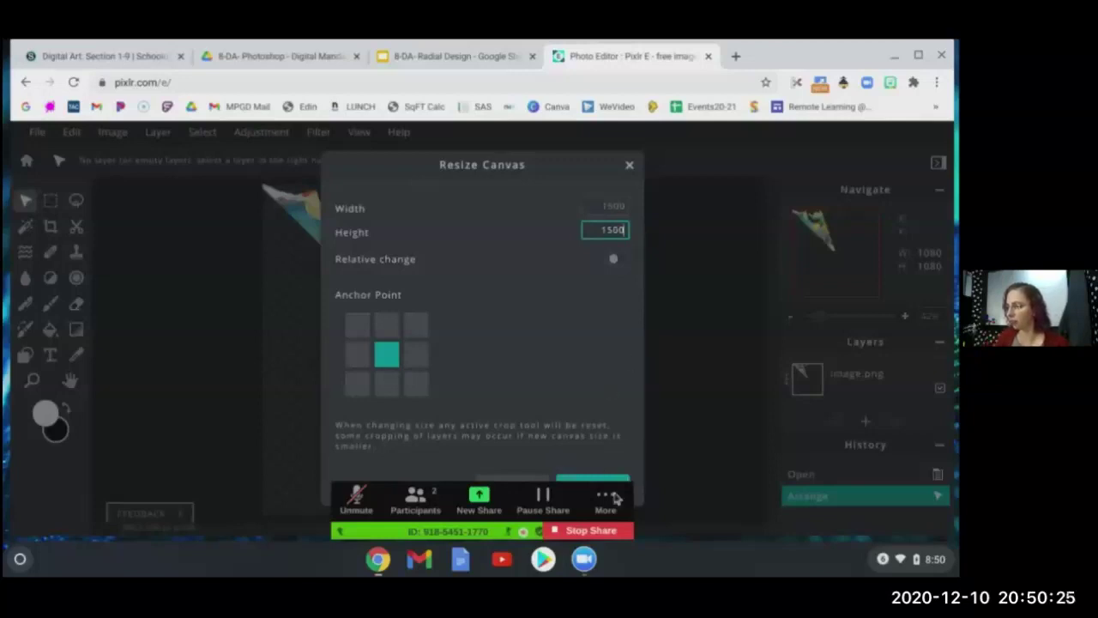
left_click(344, 532)
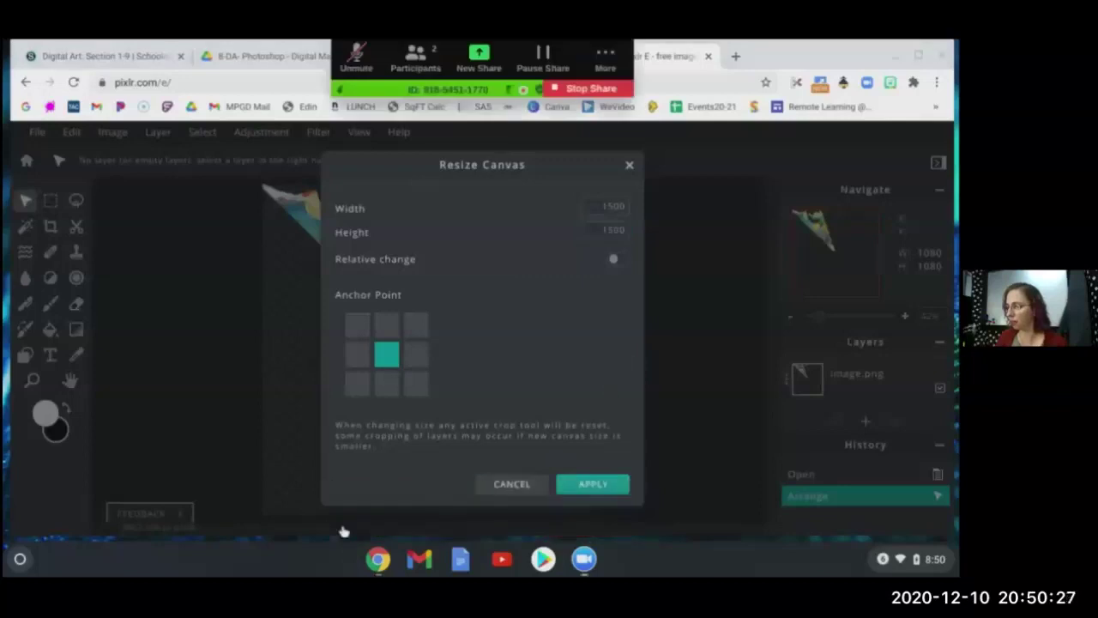
left_click(595, 484)
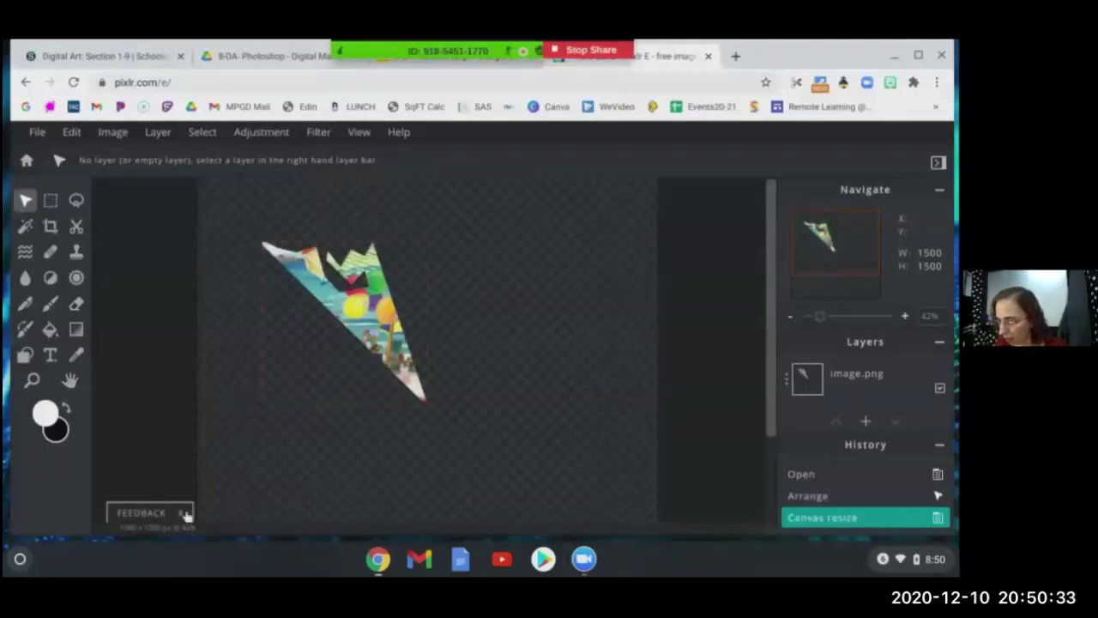
Step: Duplicate the wedge layer image.png
left_click(35, 383)
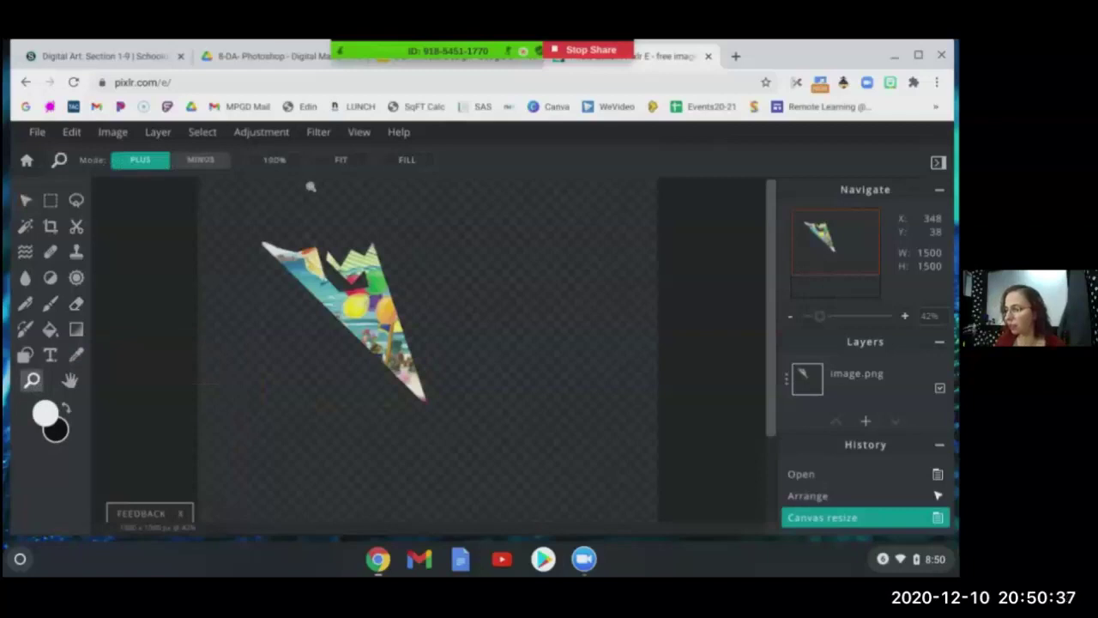
left_click(340, 160)
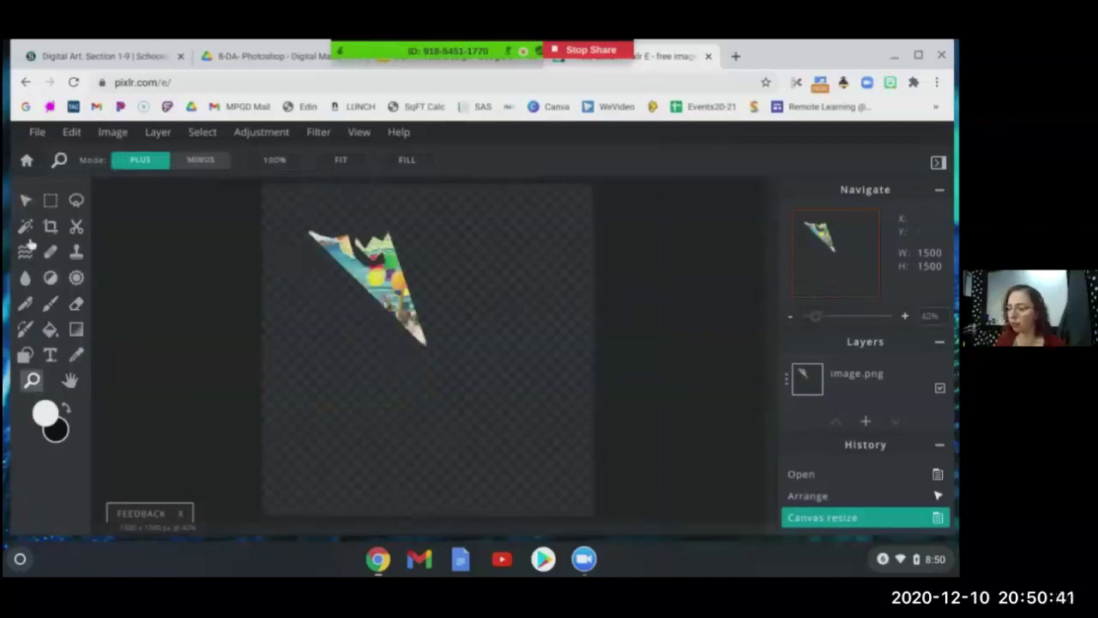
left_click(24, 203)
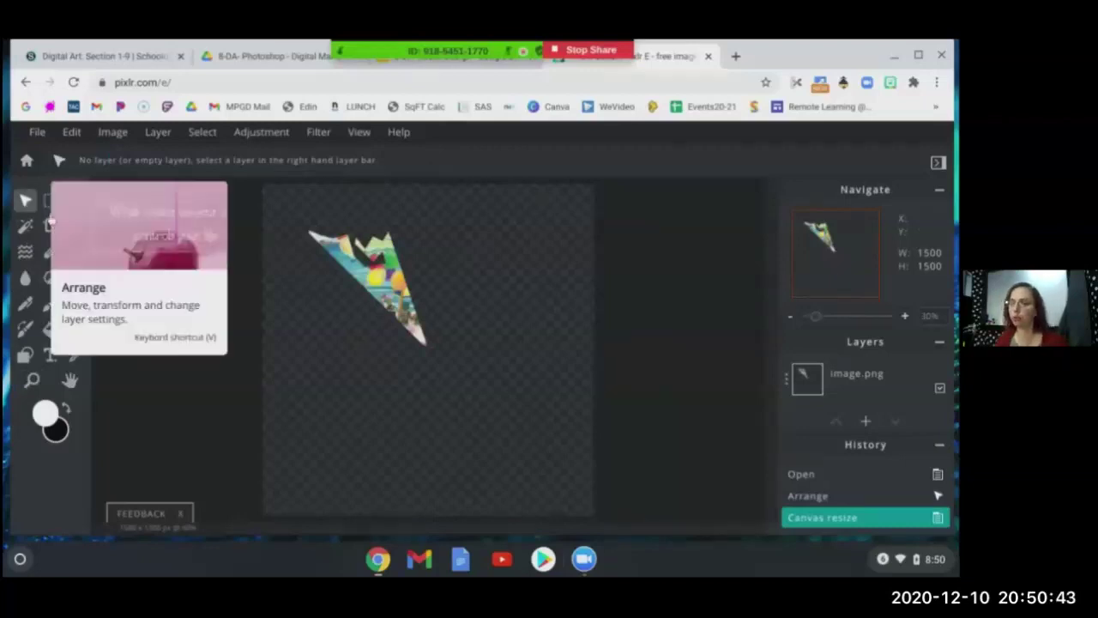
left_click(384, 275)
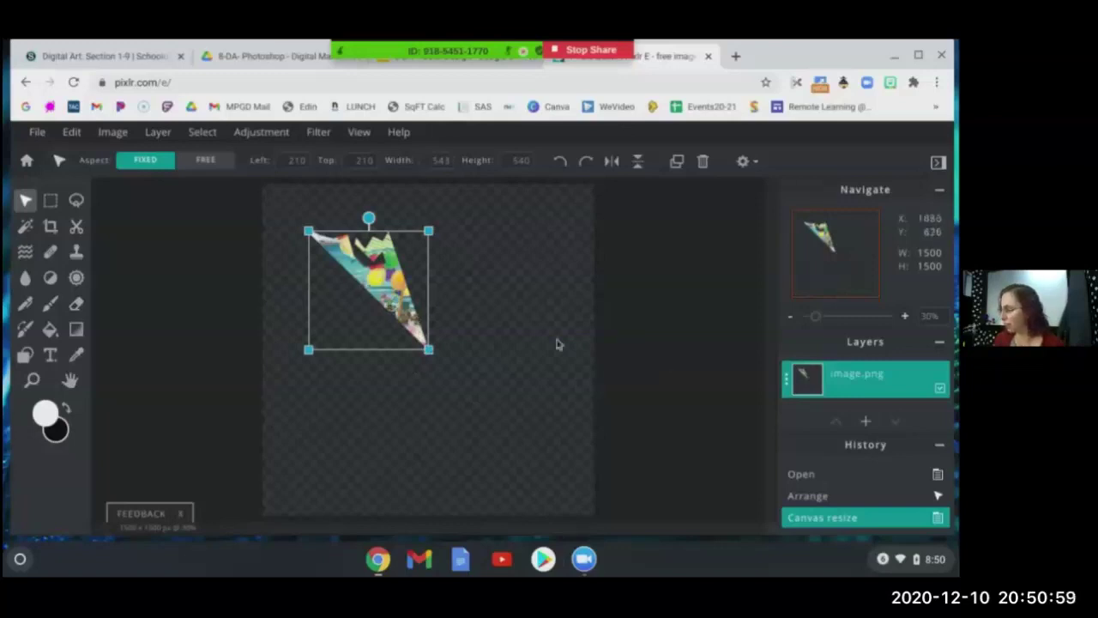
left_click(942, 448)
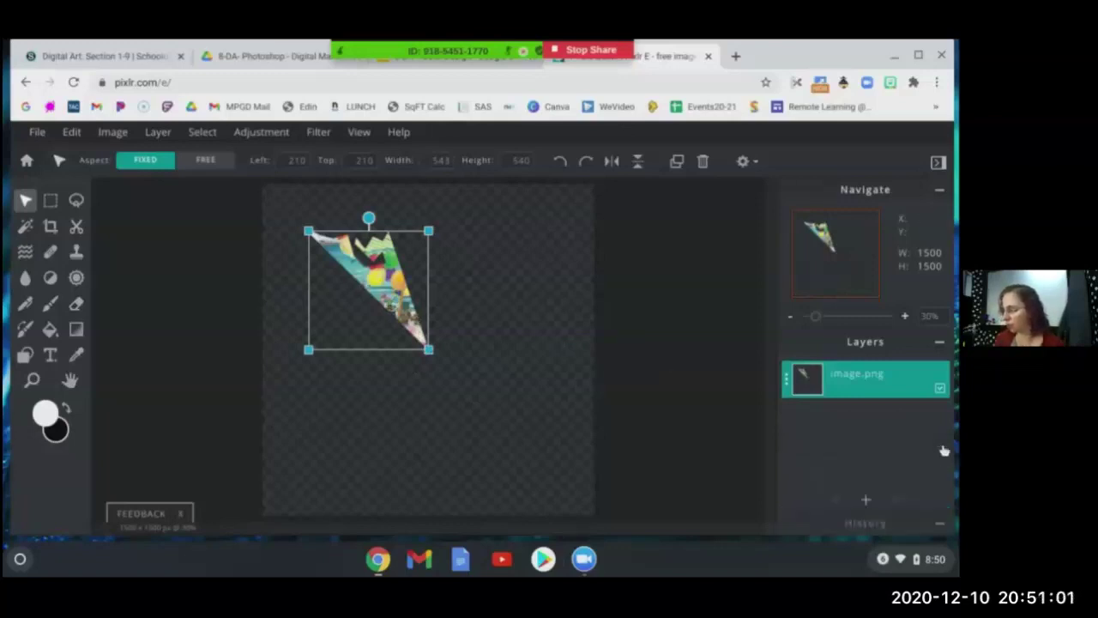
left_click(864, 380)
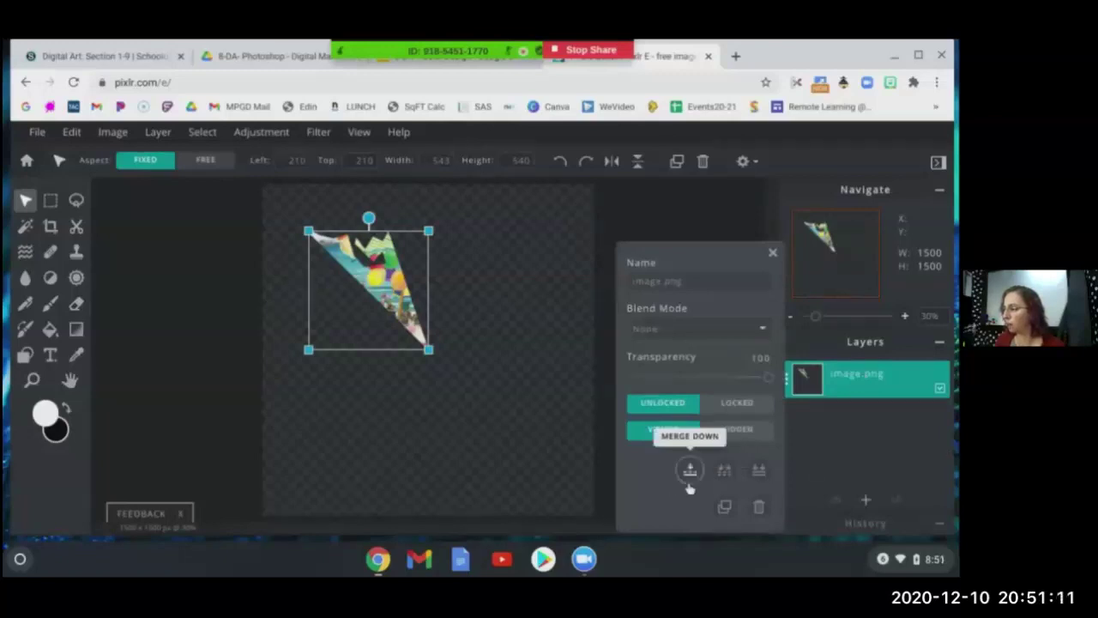
left_click(725, 508)
Step: Rotate the wedge copy clockwise and fit it against the original wedge's right edge, with both tips meeting at the canvas centre
left_click_drag(374, 290, 470, 259)
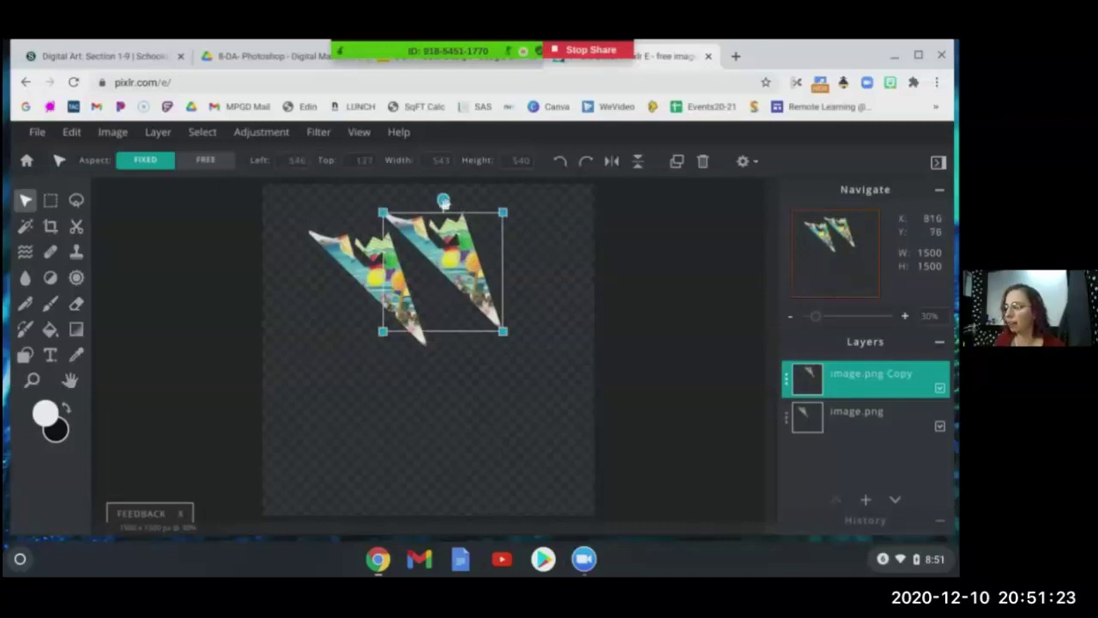
left_click_drag(443, 200, 495, 194)
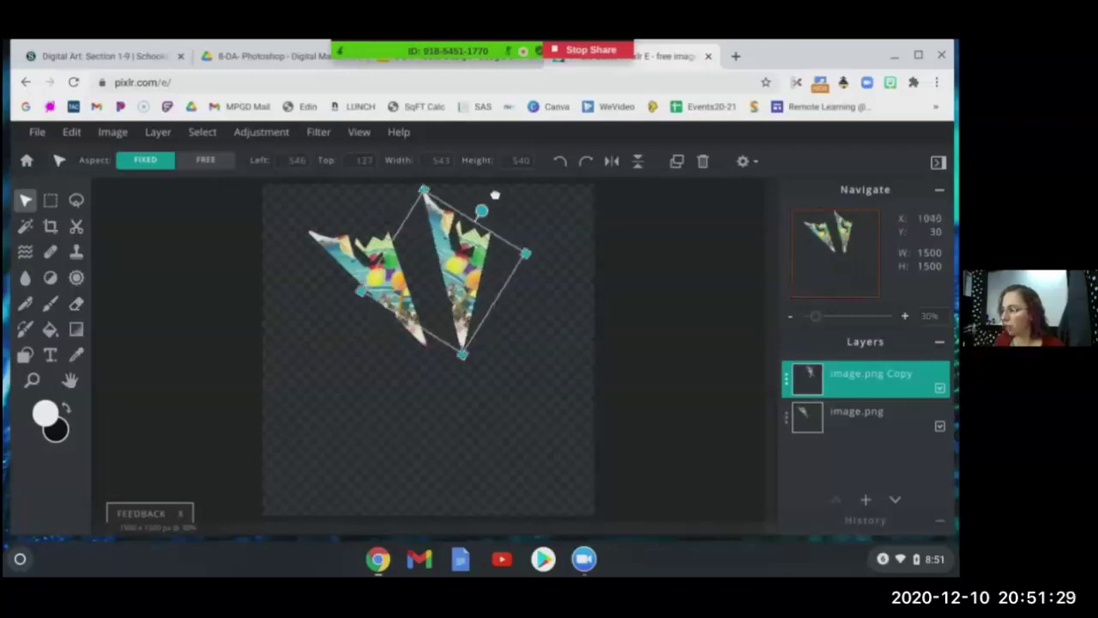
left_click_drag(470, 272, 441, 273)
left_click_drag(453, 214, 450, 213)
left_click_drag(429, 275, 424, 273)
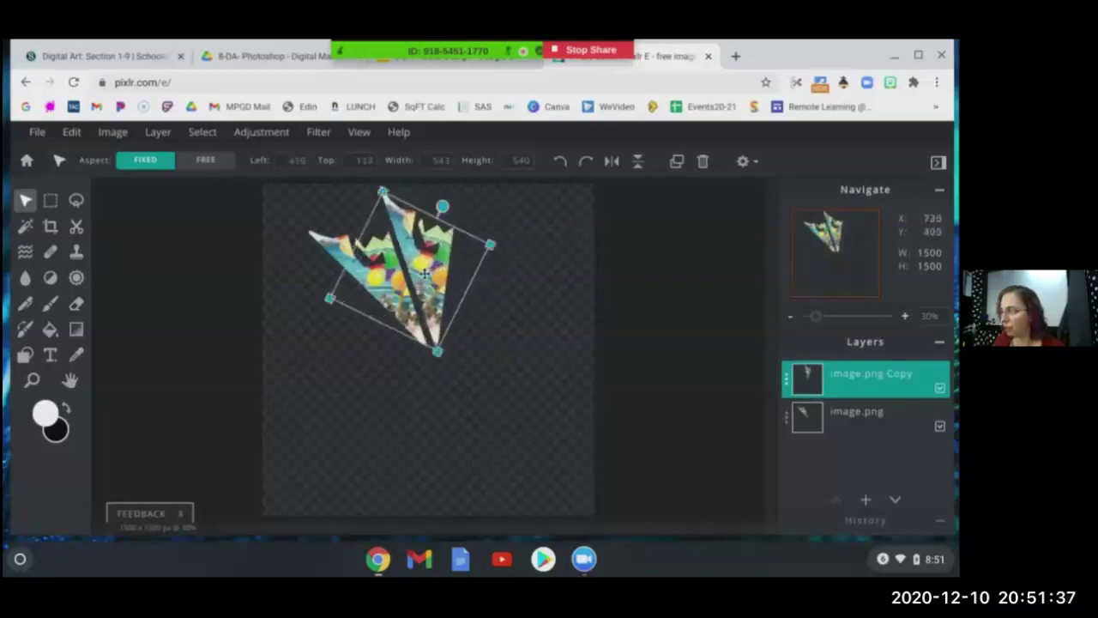
left_click_drag(442, 207, 444, 216)
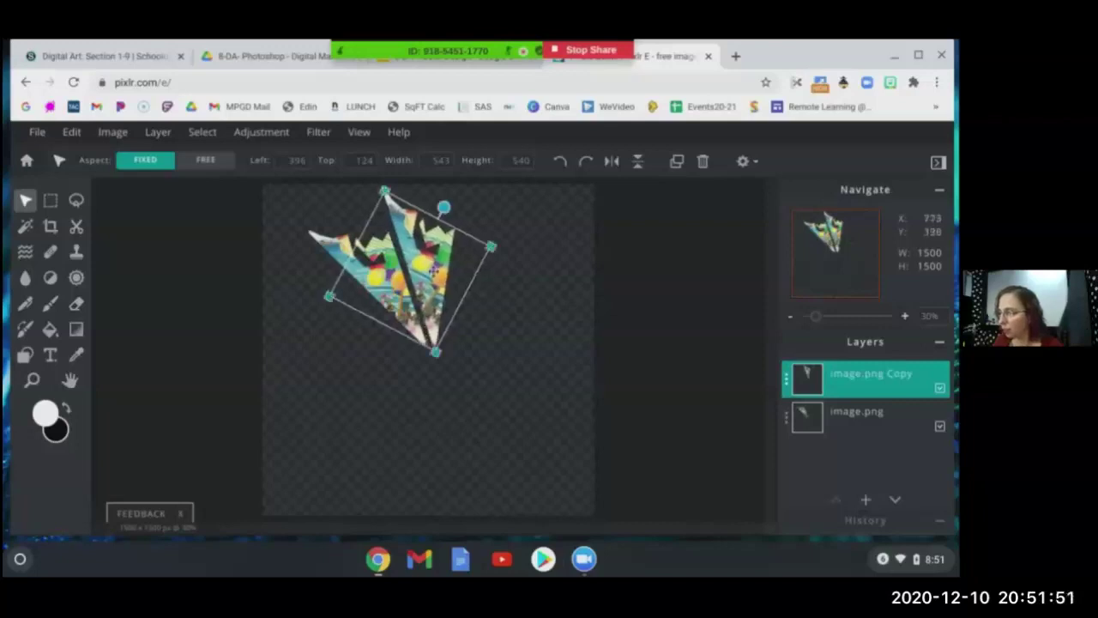
left_click_drag(431, 271, 424, 269)
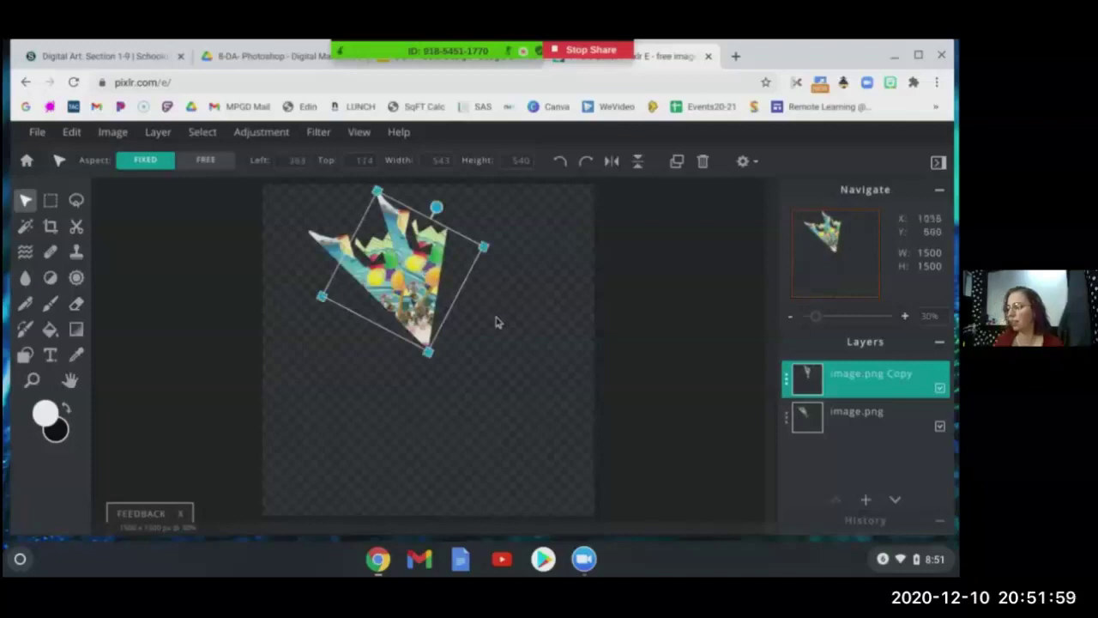
left_click(493, 375)
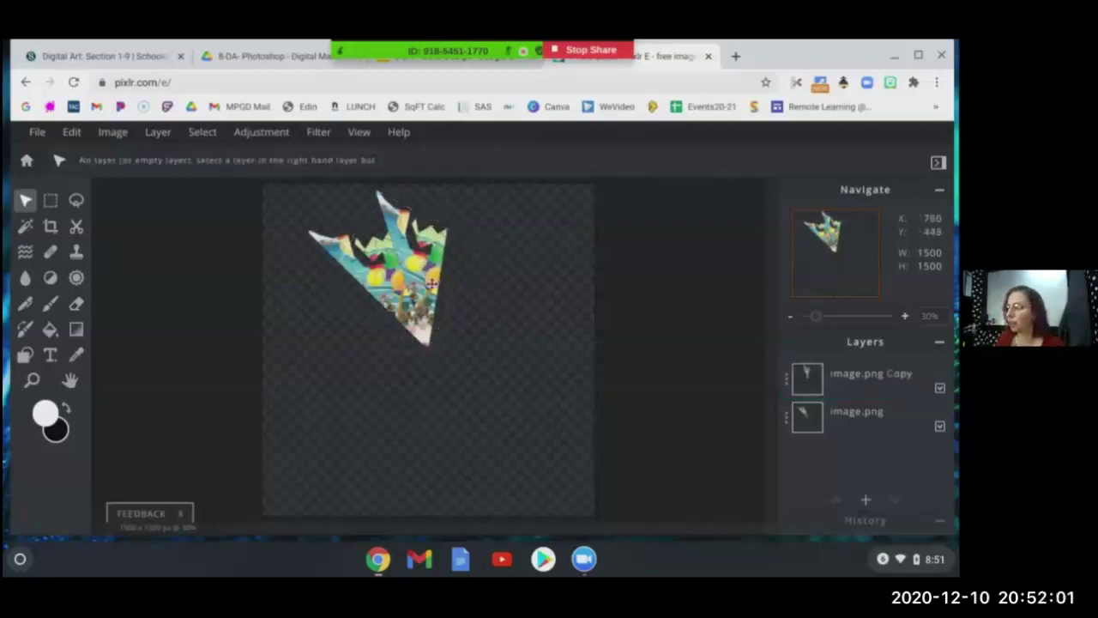
Step: Duplicate the rotated wedge layer image.png Copy to make a third wedge
left_click(845, 382)
left_click(844, 383)
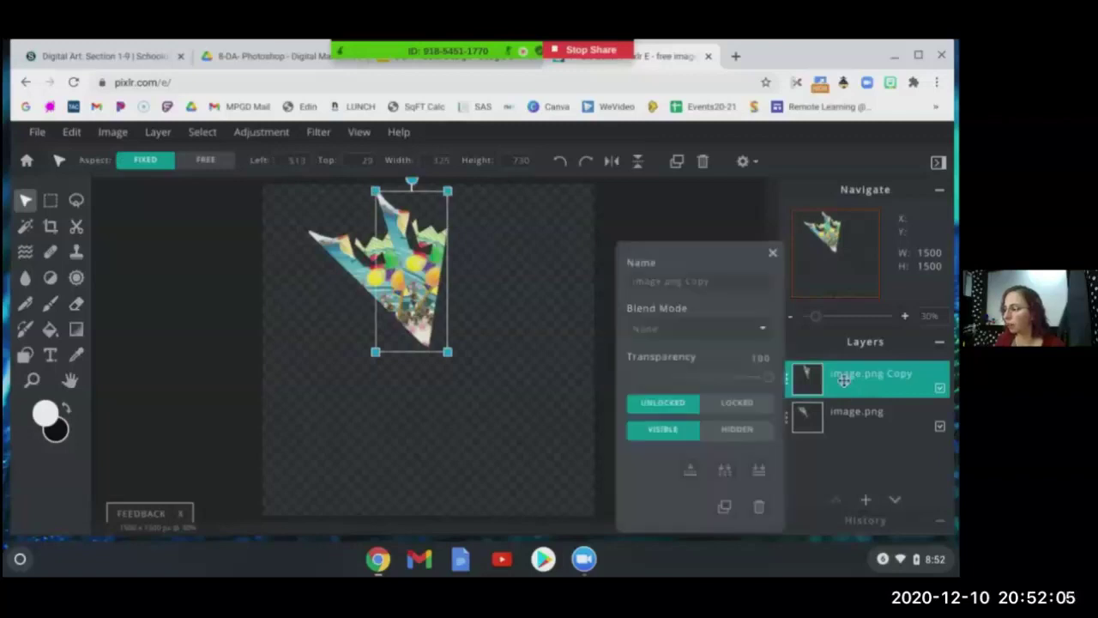
left_click(724, 506)
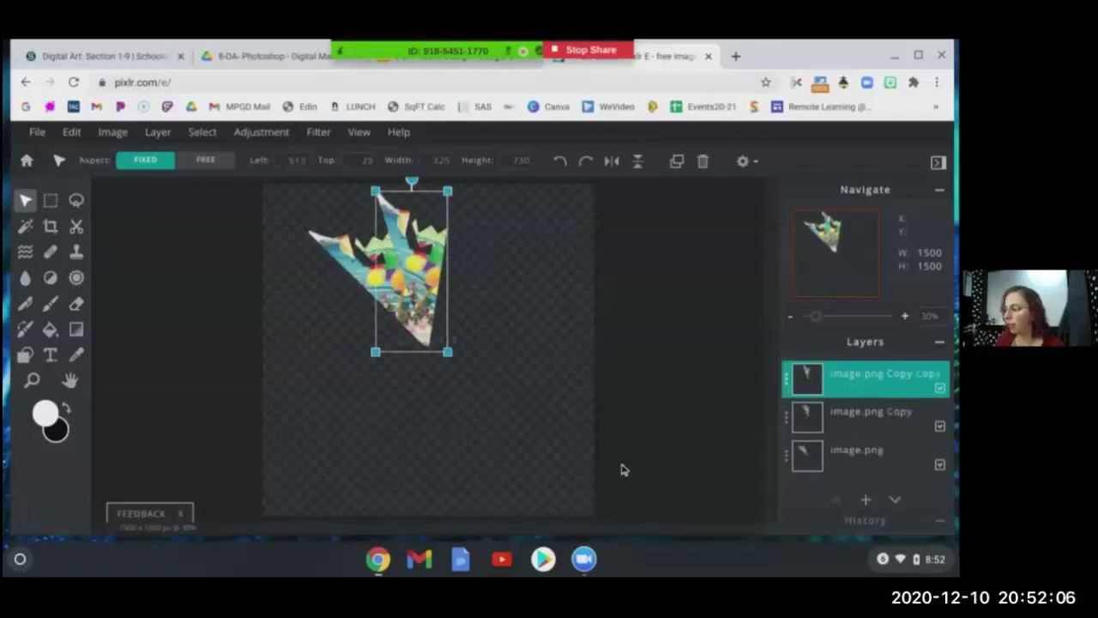
left_click(489, 309)
Step: Rotate the third wedge further clockwise and place it against the second wedge's right edge, with its tip at the centre
left_click_drag(437, 290, 504, 300)
left_click_drag(477, 188, 517, 215)
left_click_drag(498, 271, 478, 269)
left_click_drag(504, 197, 502, 196)
left_click_drag(477, 255, 473, 254)
left_click_drag(498, 196, 497, 196)
left_click_drag(459, 256, 457, 255)
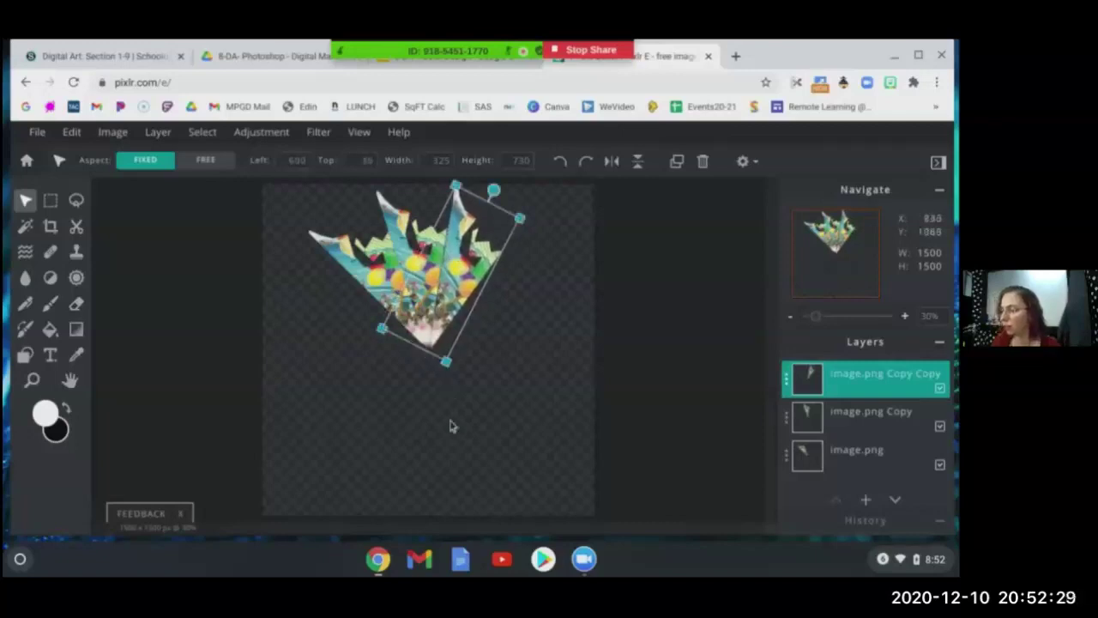
left_click(463, 380)
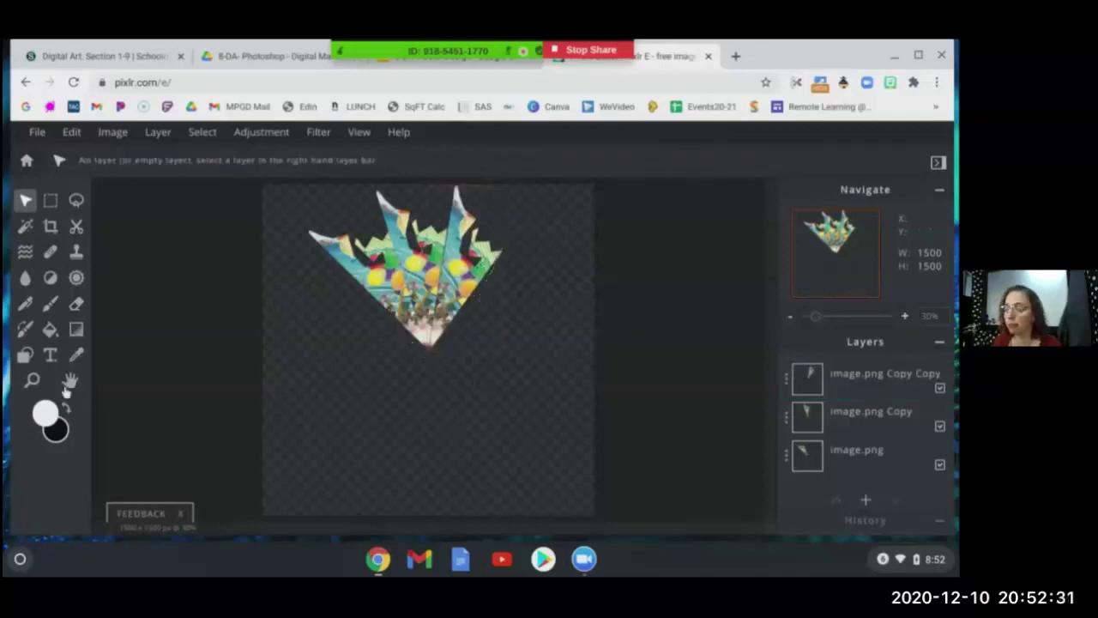
Step: Nudge the third wedge slightly left and up to close the thin gap beside the second wedge
left_click(32, 380)
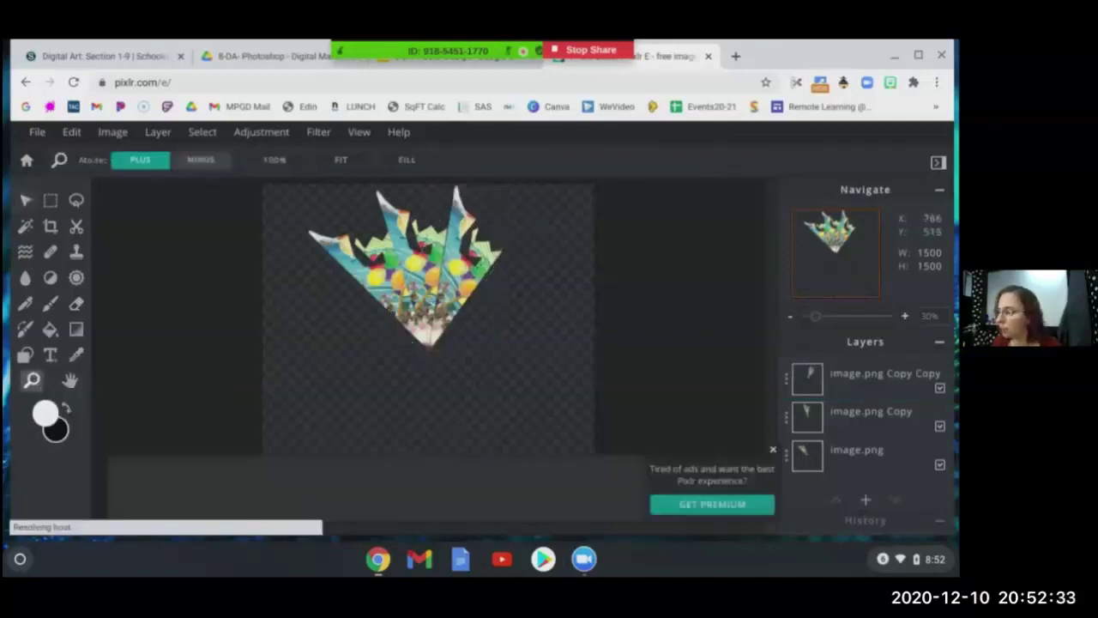
left_click(430, 296)
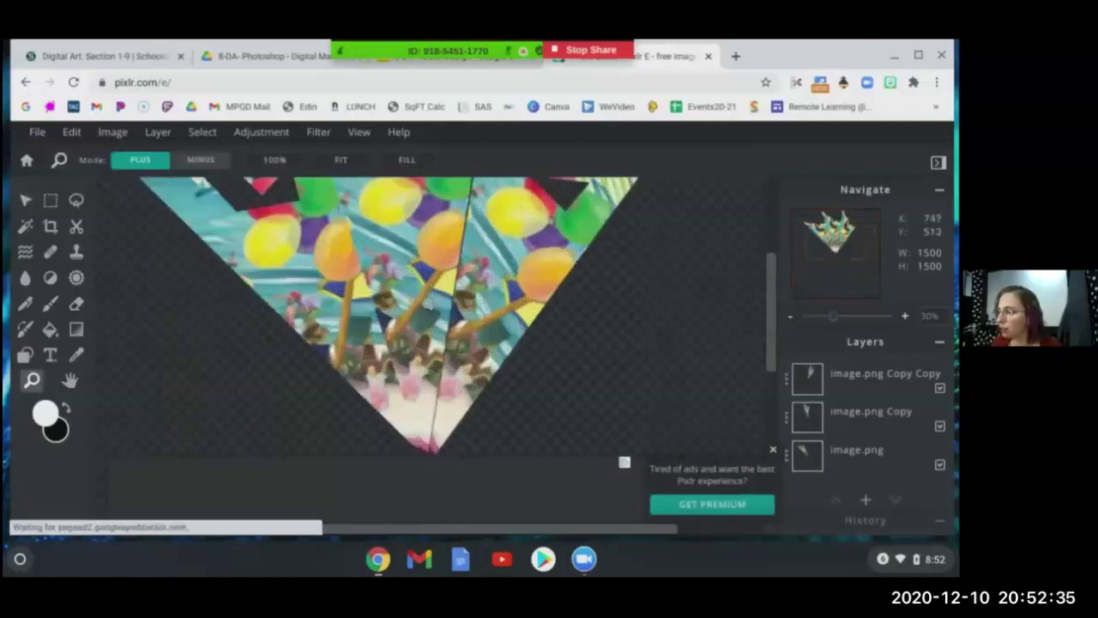
left_click(427, 305)
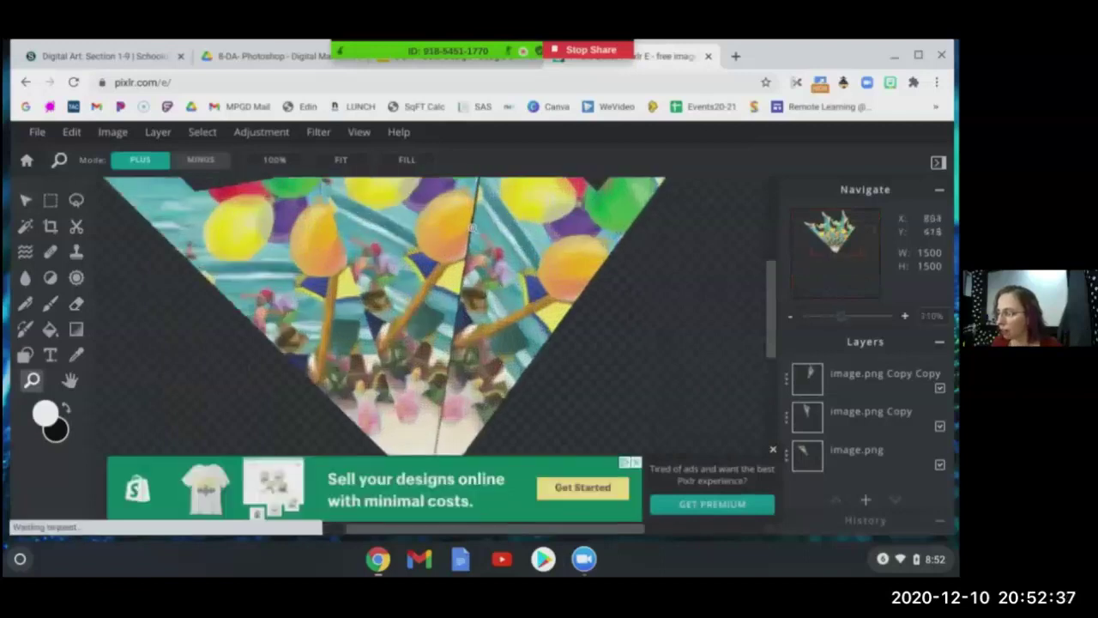
left_click(26, 201)
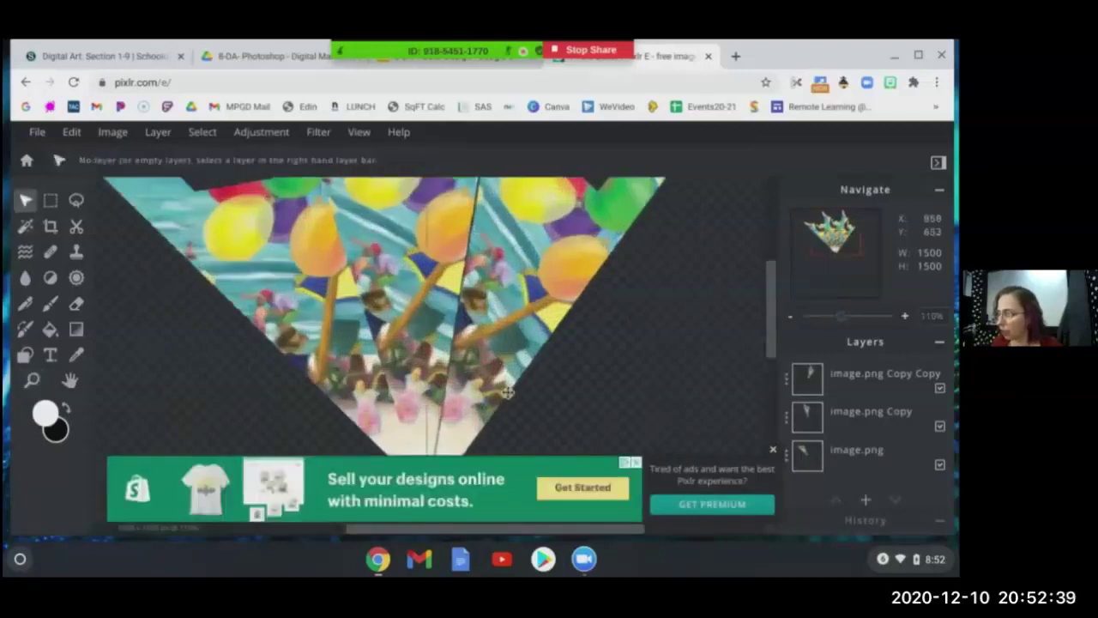
scroll(509, 392, "down", 3)
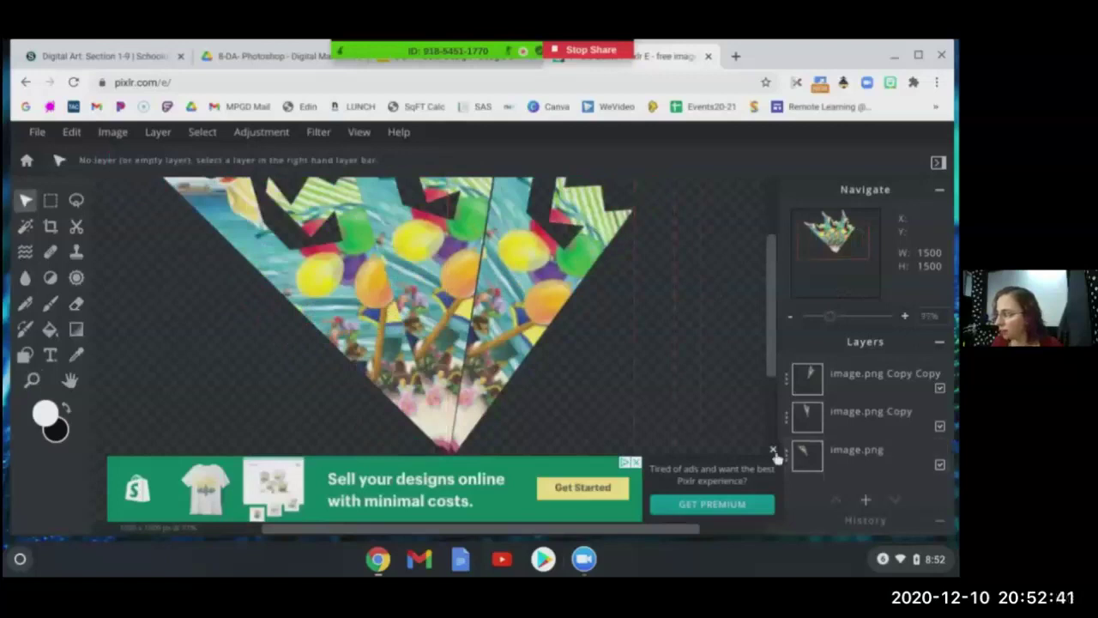
left_click(773, 451)
left_click_drag(485, 380, 483, 377)
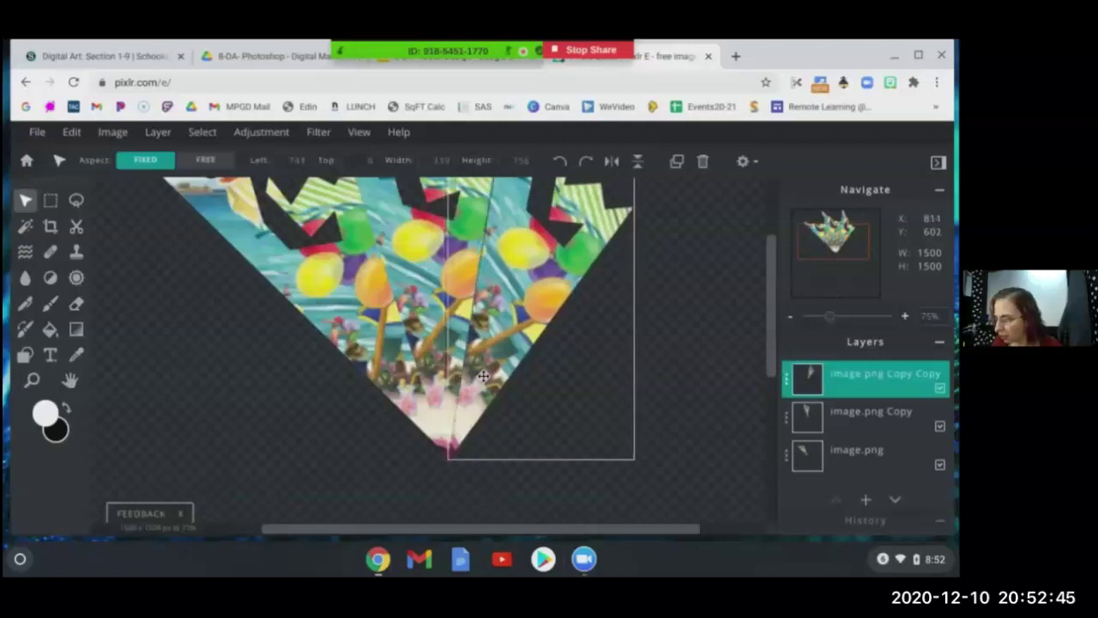
key("Left")
key("Left")
key("Left")
key("Up")
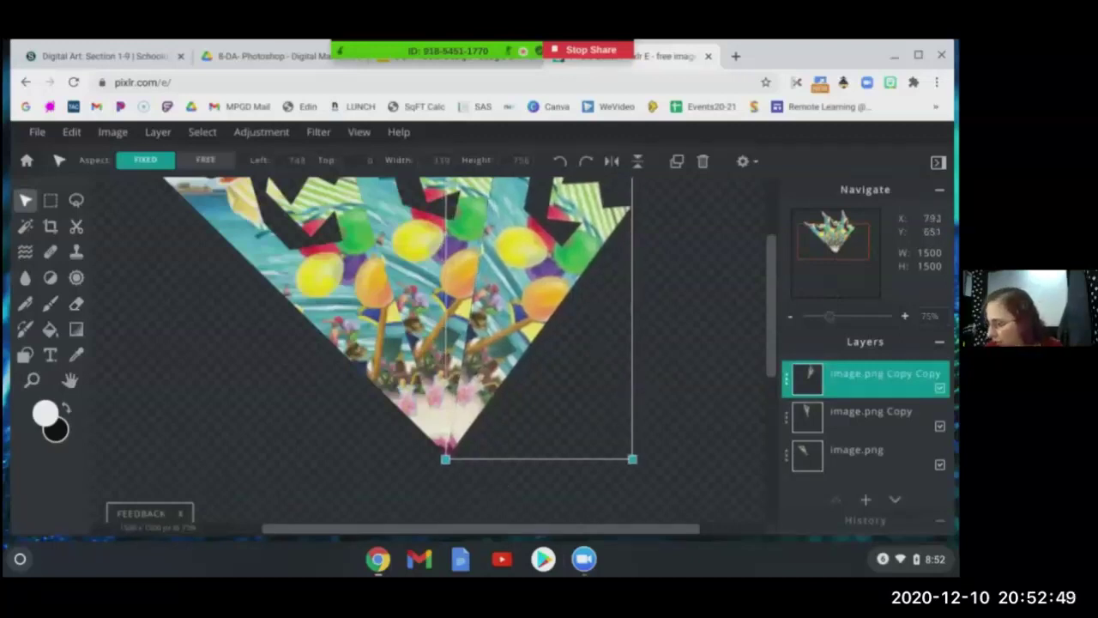
key("Up")
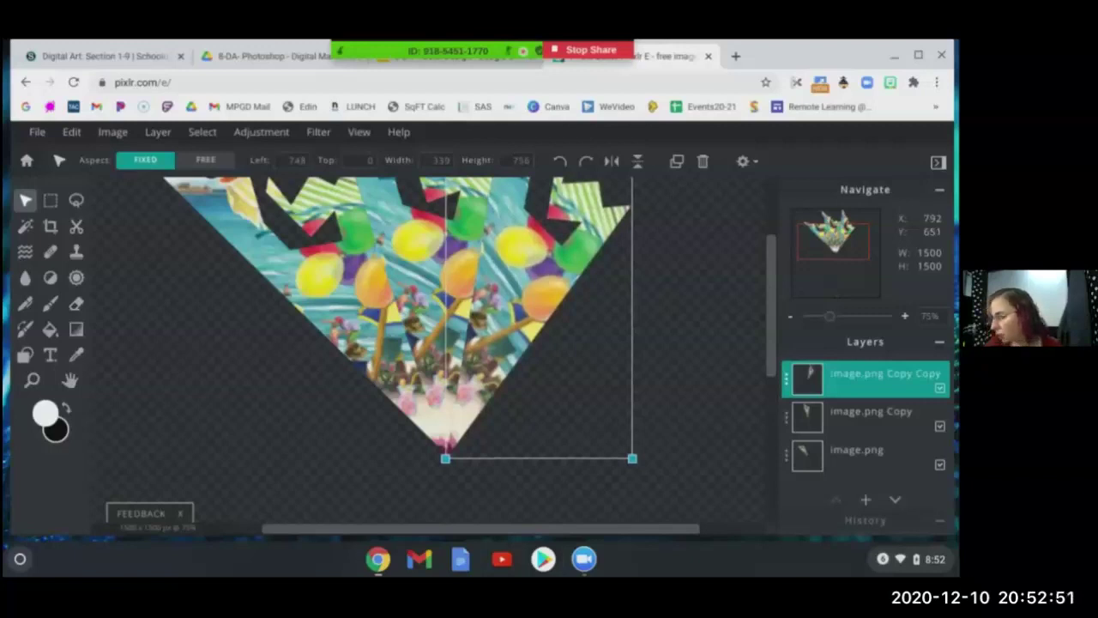
left_click(692, 349)
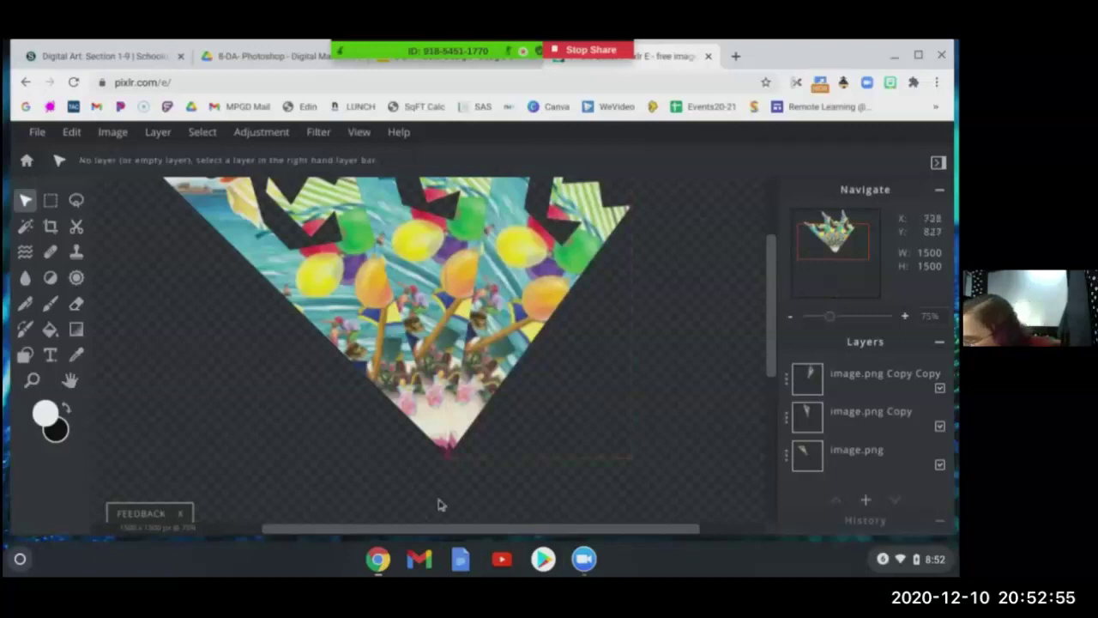
Step: Move the third wedge right, away from the second wedge, and shift the second wedge slightly left over the original wedge's edge
left_click_drag(498, 363, 525, 364)
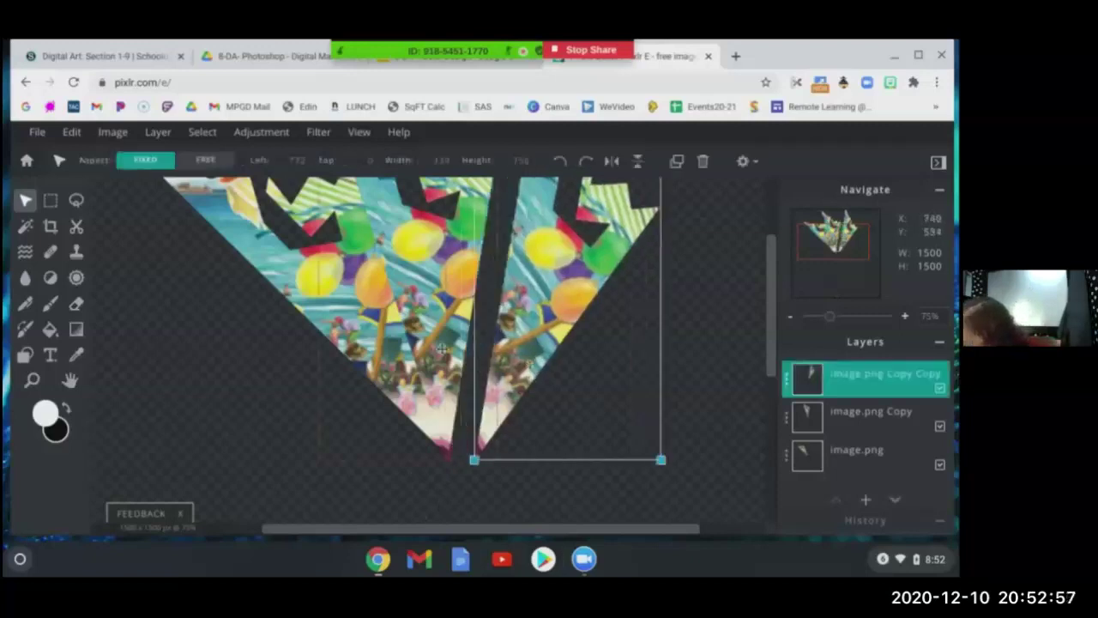
left_click(446, 345)
left_click_drag(446, 345, 440, 343)
scroll(525, 362, "up", 1)
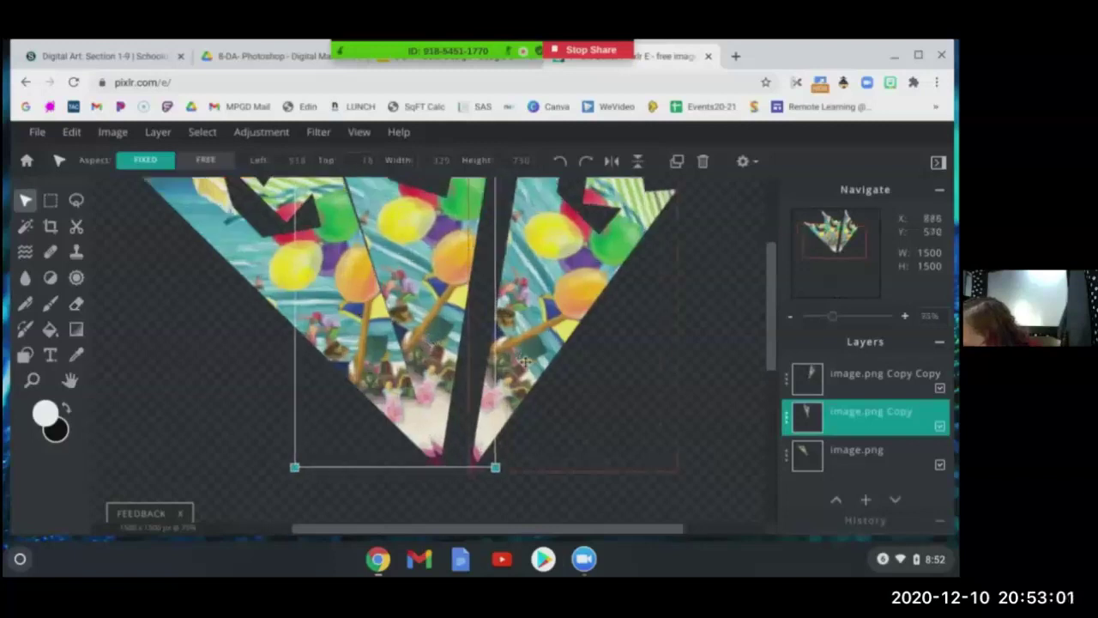
scroll(489, 346, "down", 1)
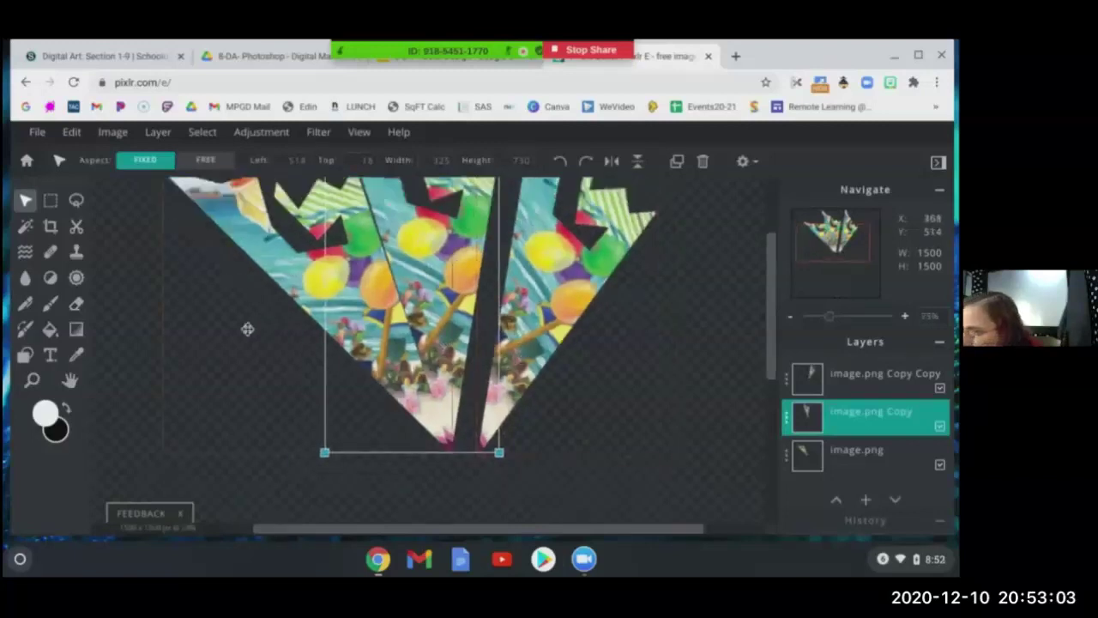
left_click(135, 363)
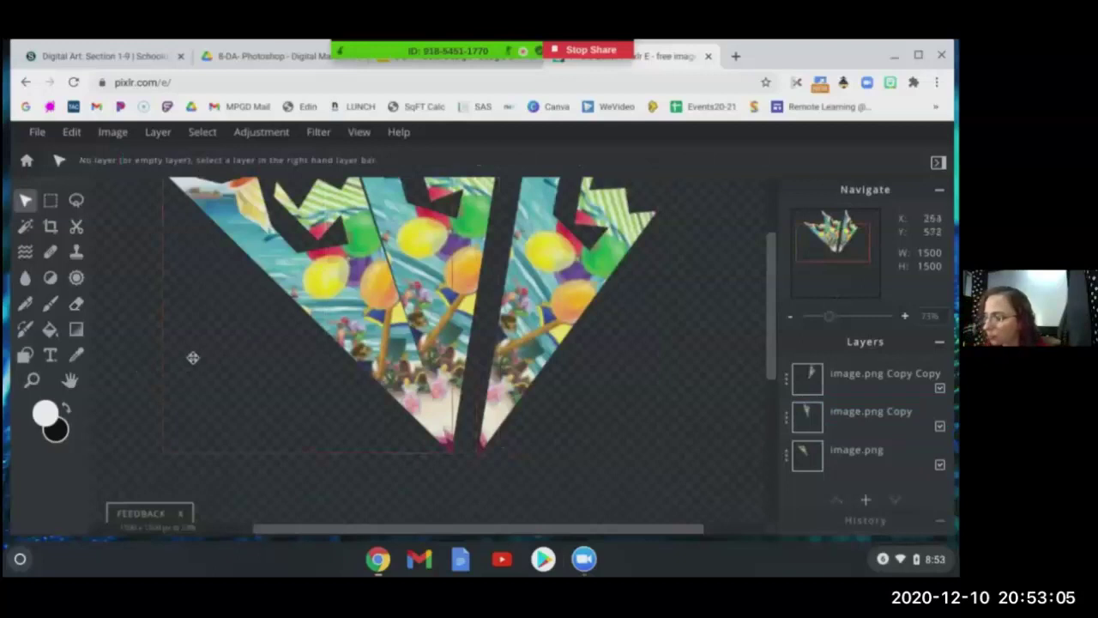
Step: Rotate the second wedge slightly counterclockwise and nudge it left to close the gap beside the original wedge
scroll(623, 277, "down", 1)
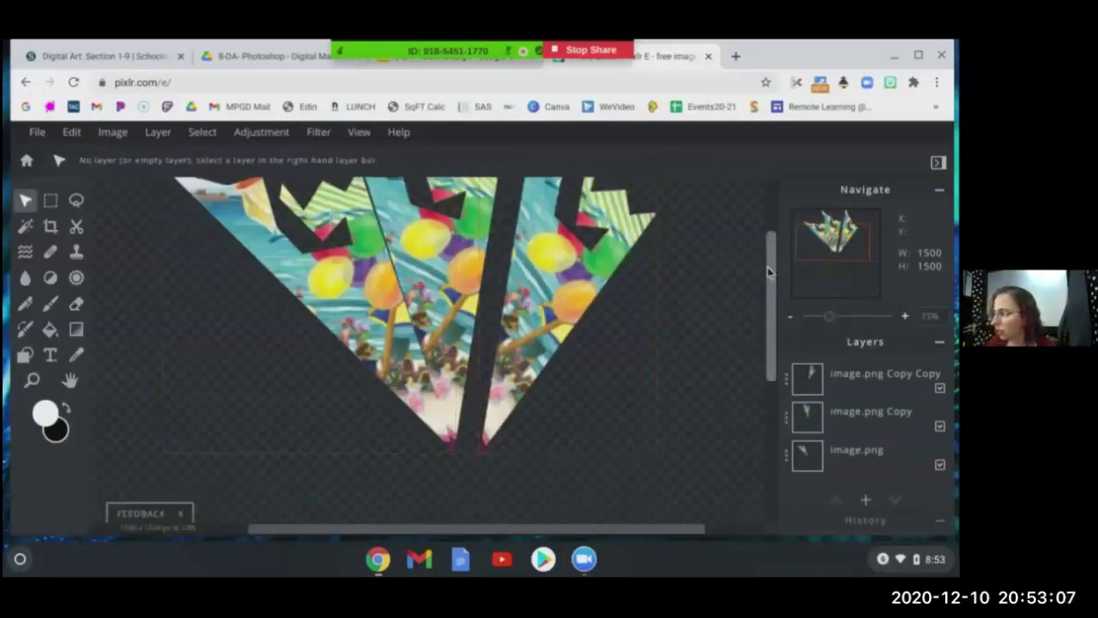
left_click_drag(771, 276, 771, 227)
left_click(443, 361)
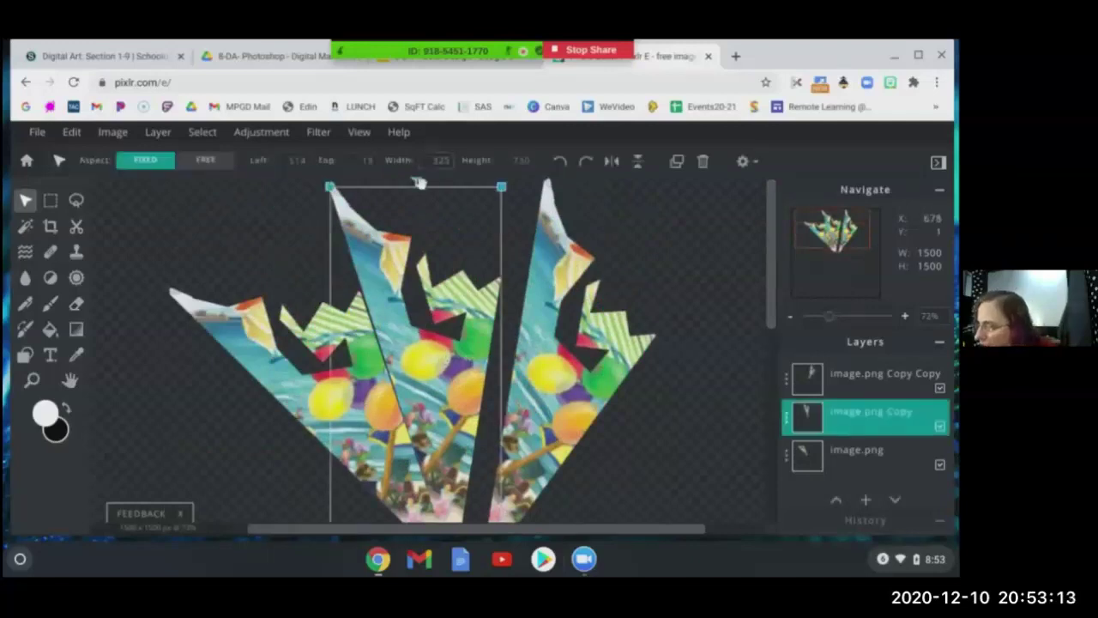
left_click_drag(419, 183, 413, 182)
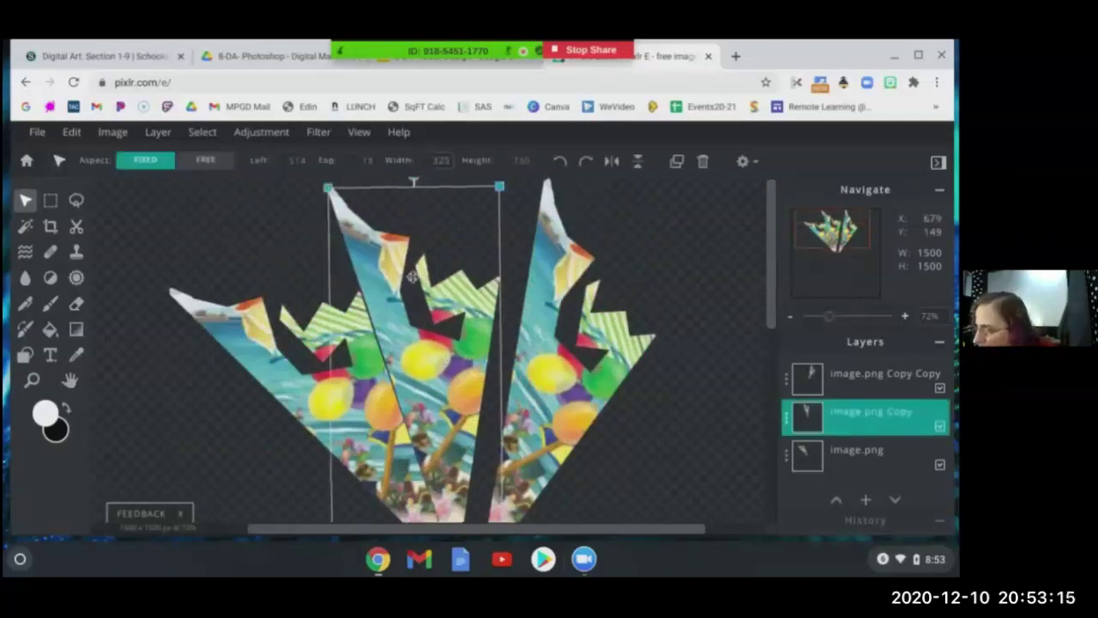
left_click_drag(423, 356, 421, 356)
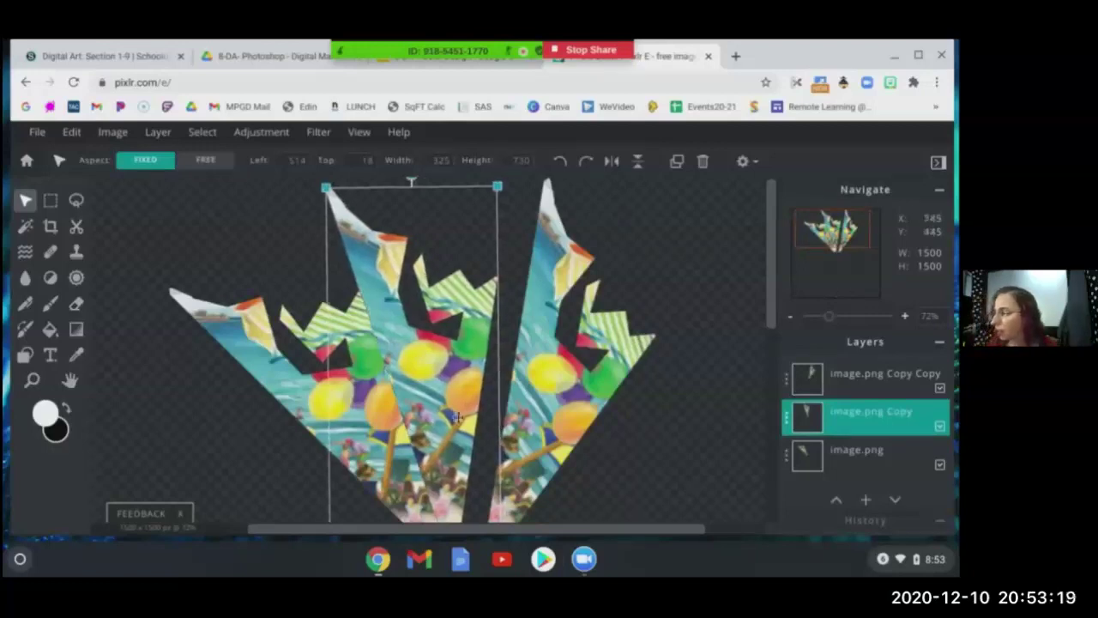
Step: Move the third wedge back left and slightly up against the second wedge's right edge
scroll(457, 418, "down", 1)
scroll(556, 412, "up", 1)
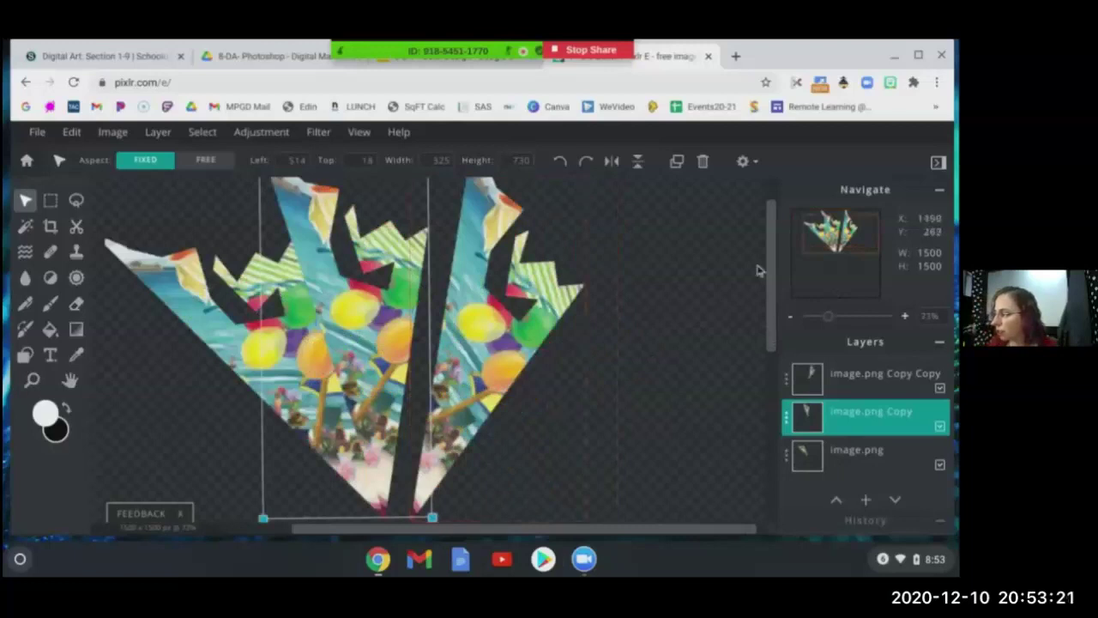
left_click_drag(772, 273, 743, 301)
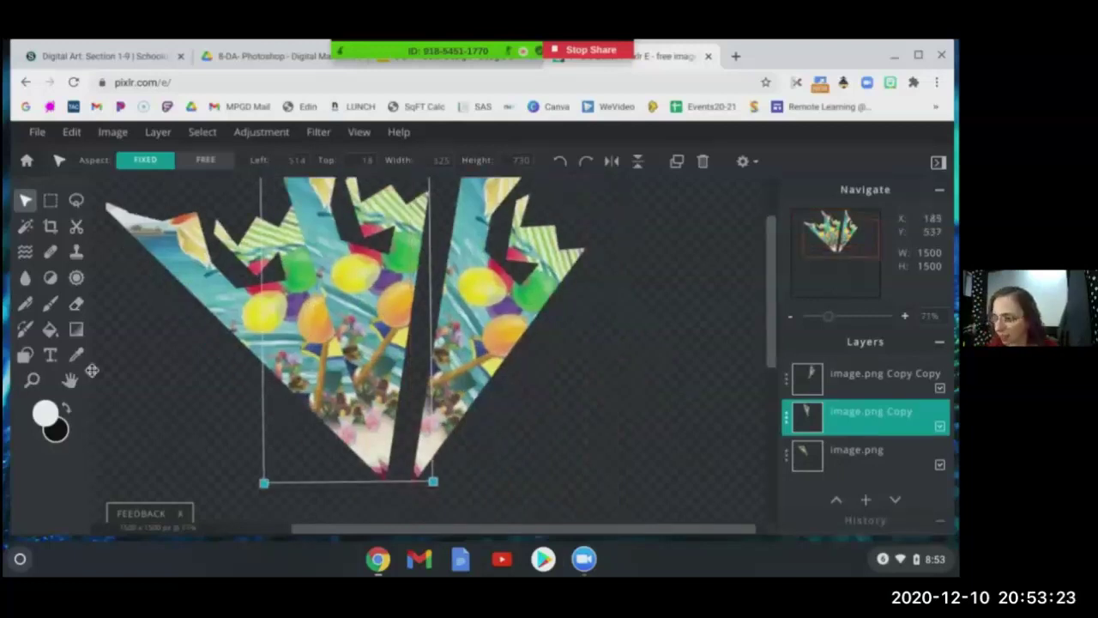
scroll(379, 329, "down", 1)
scroll(380, 329, "up", 1)
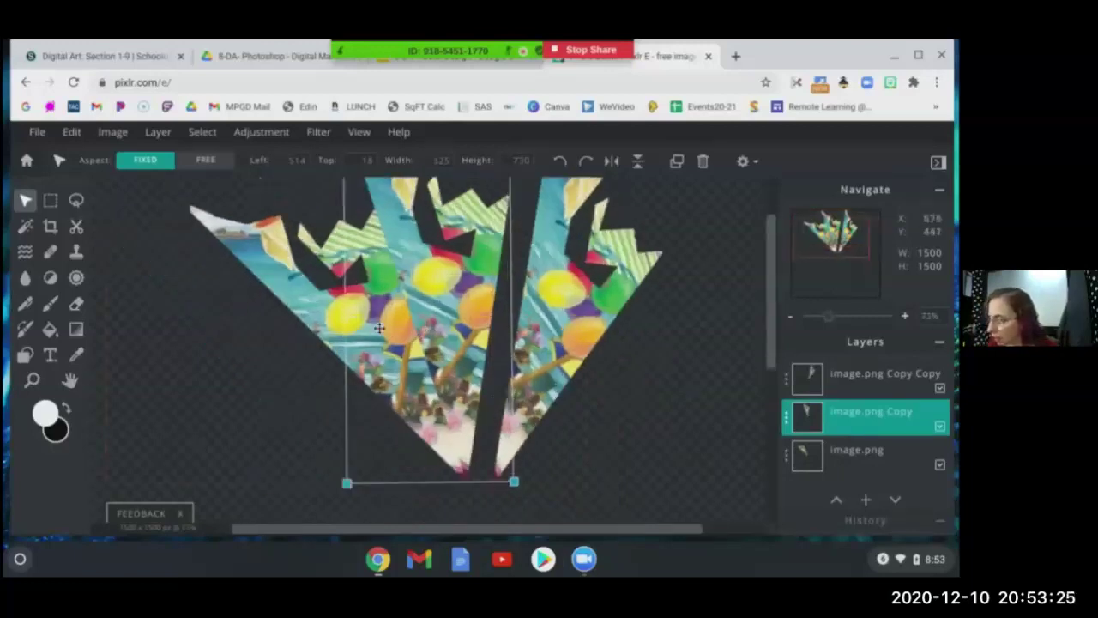
scroll(379, 329, "up", 3)
scroll(496, 376, "up", 1)
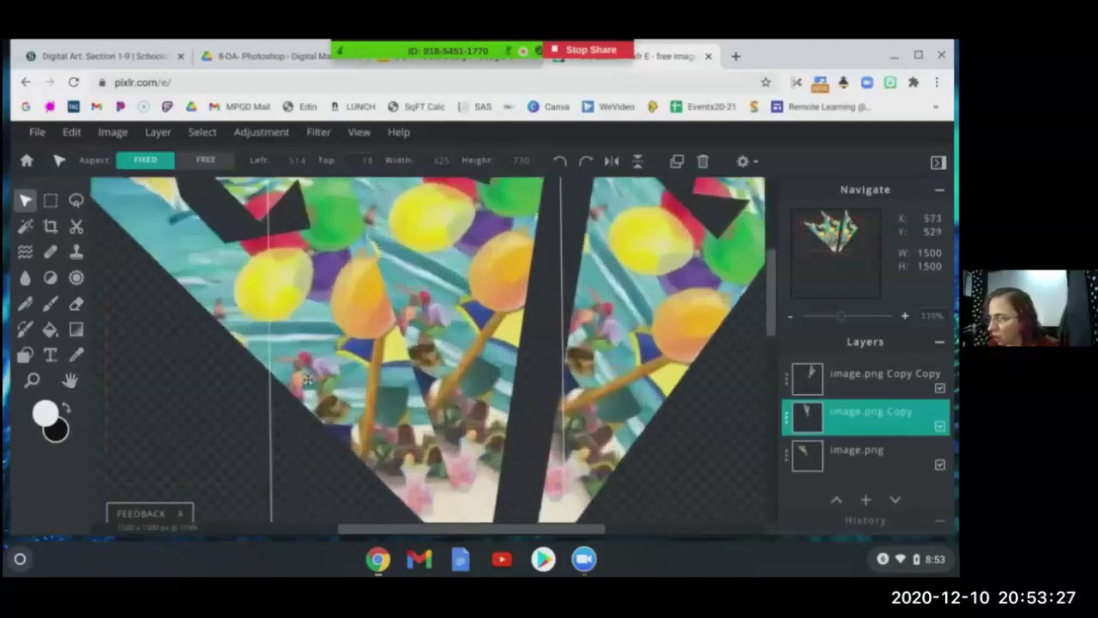
left_click_drag(632, 329, 585, 313)
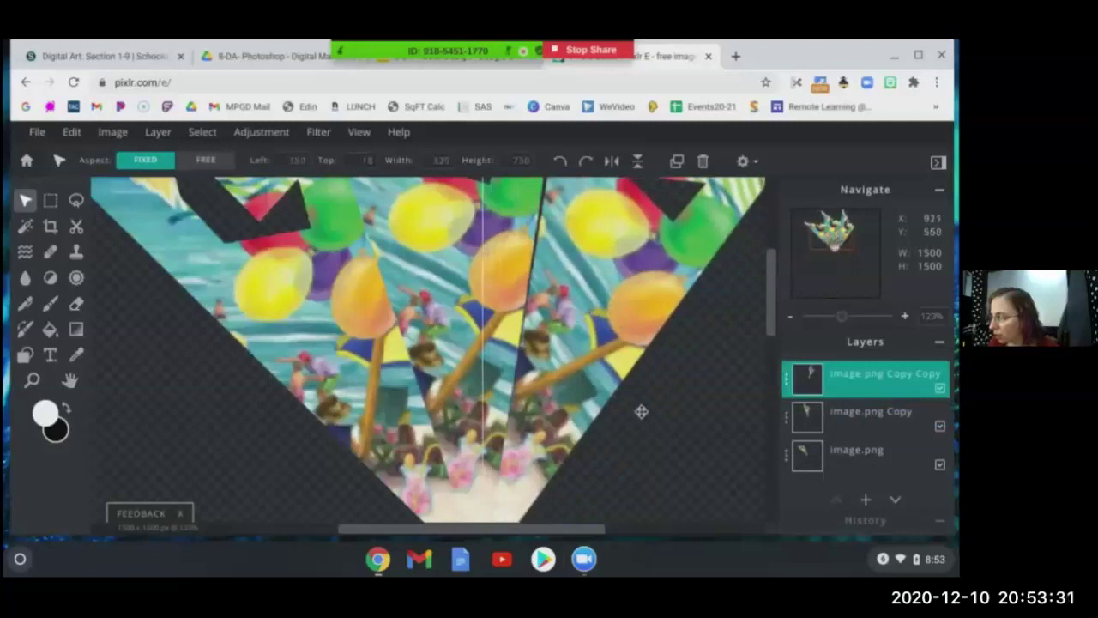
Step: Rotate the third wedge slightly counterclockwise and refit it against the second wedge's right edge, with the tips meeting
scroll(633, 445, "down", 3)
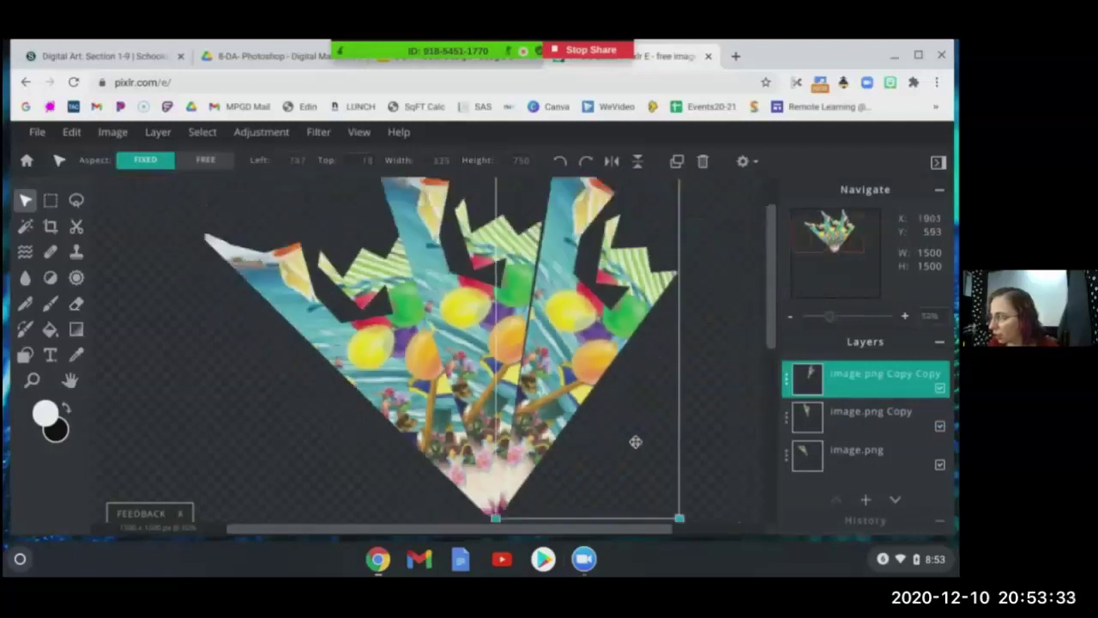
scroll(691, 306, "down", 1)
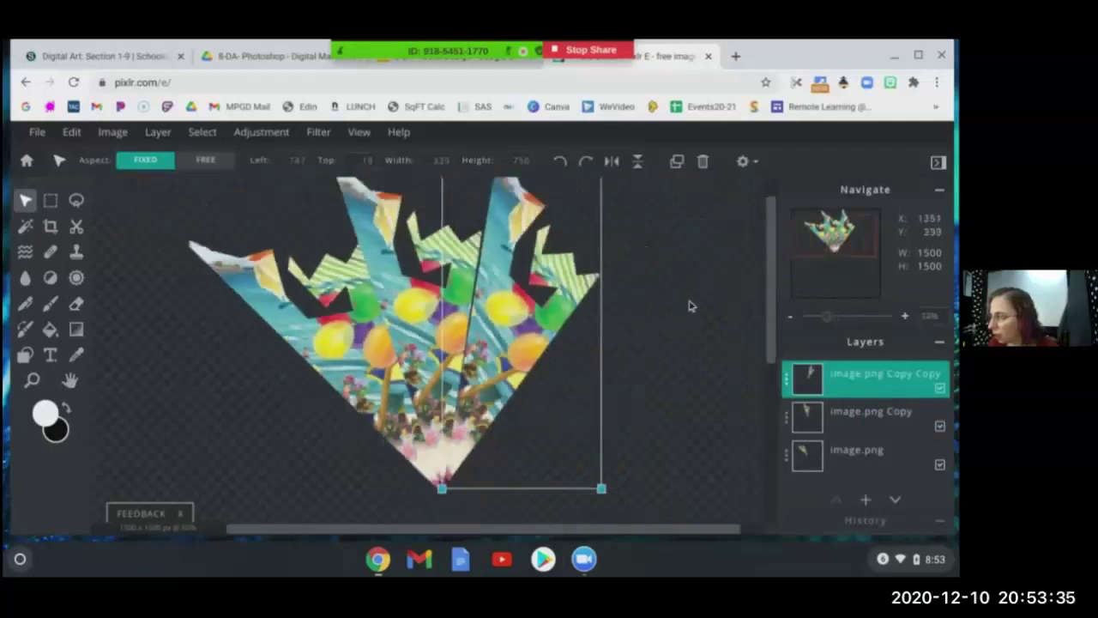
scroll(712, 316, "down", 1)
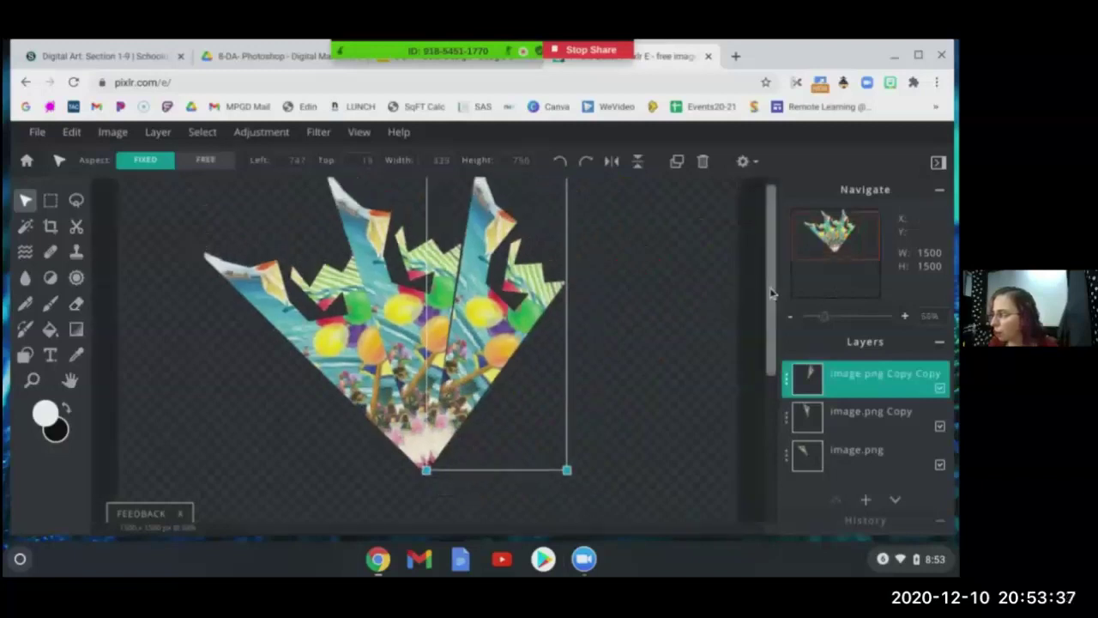
scroll(760, 287, "down", 2)
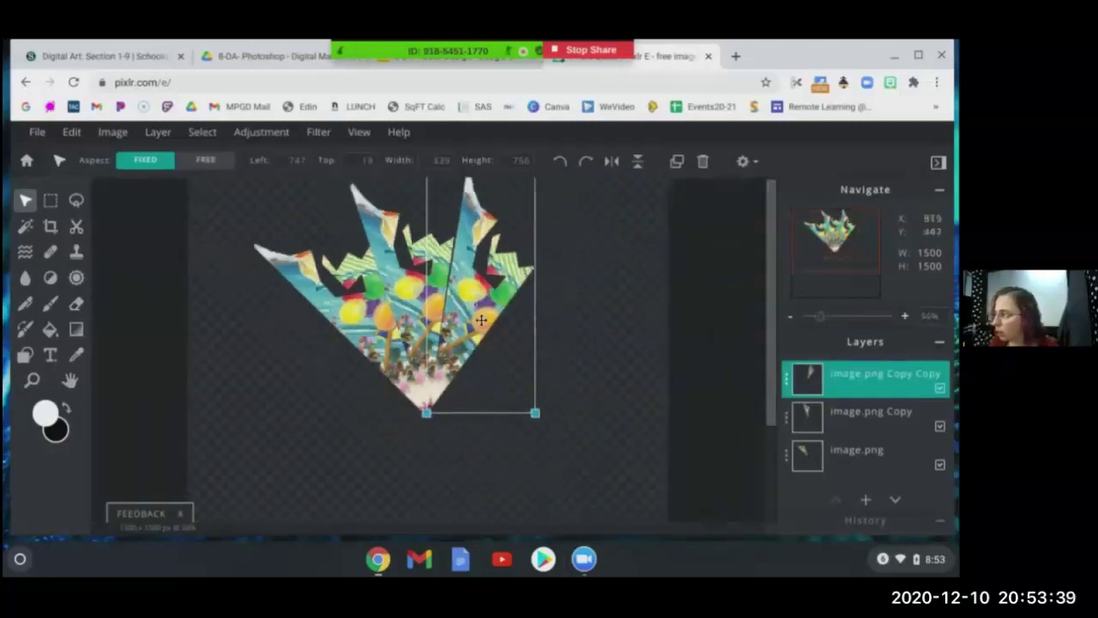
left_click_drag(486, 274, 490, 283)
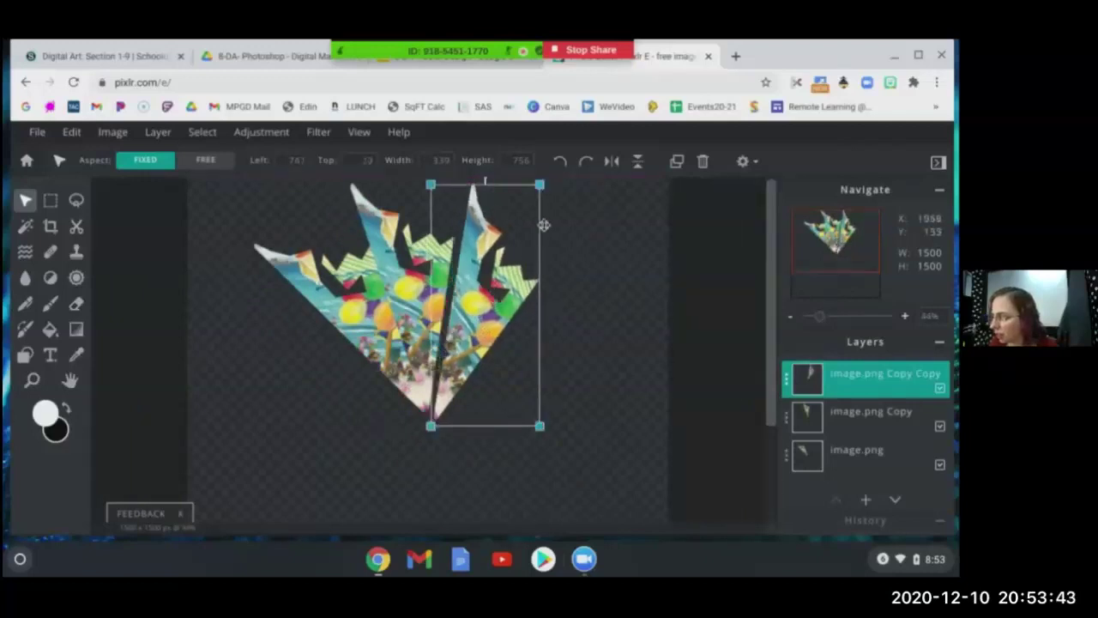
scroll(684, 380, "up", 1)
scroll(684, 380, "down", 2)
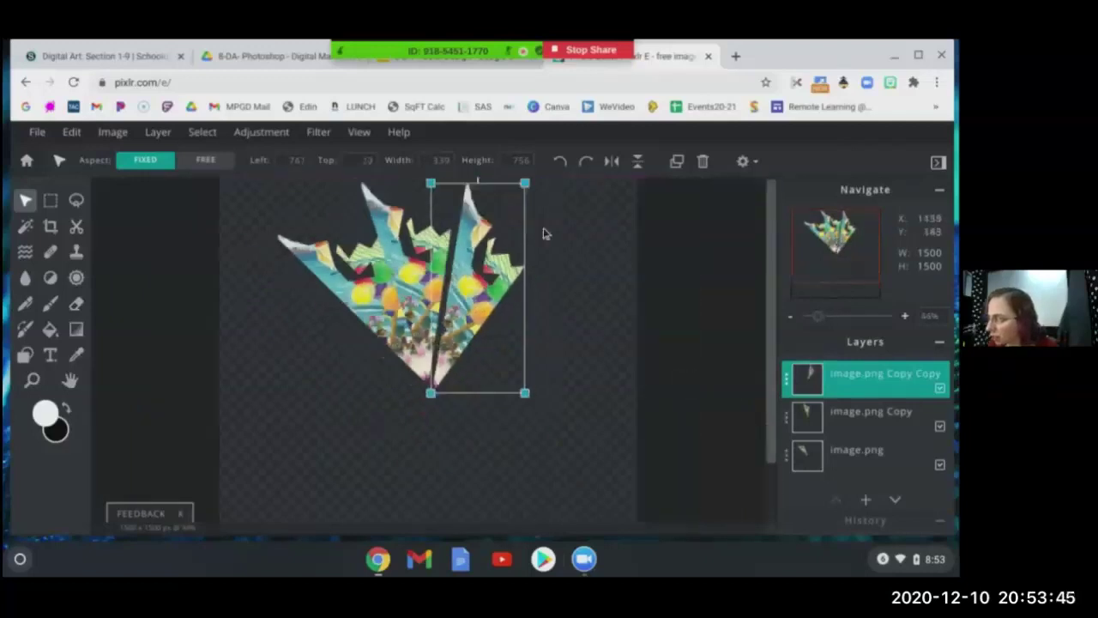
scroll(545, 234, "down", 1)
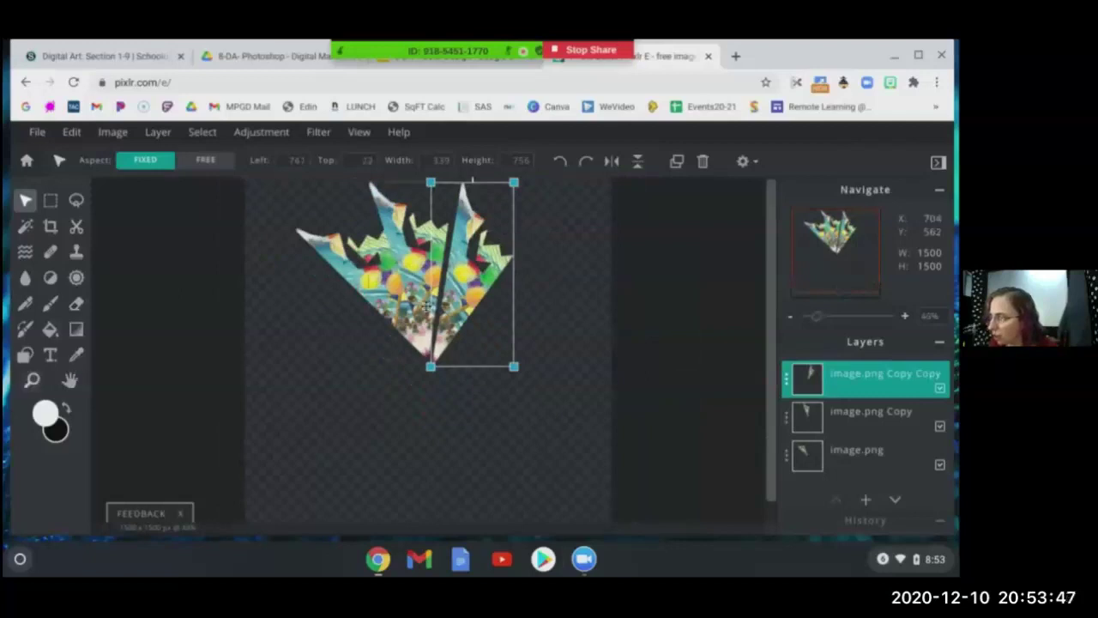
scroll(608, 318, "down", 1)
left_click_drag(468, 182, 466, 182)
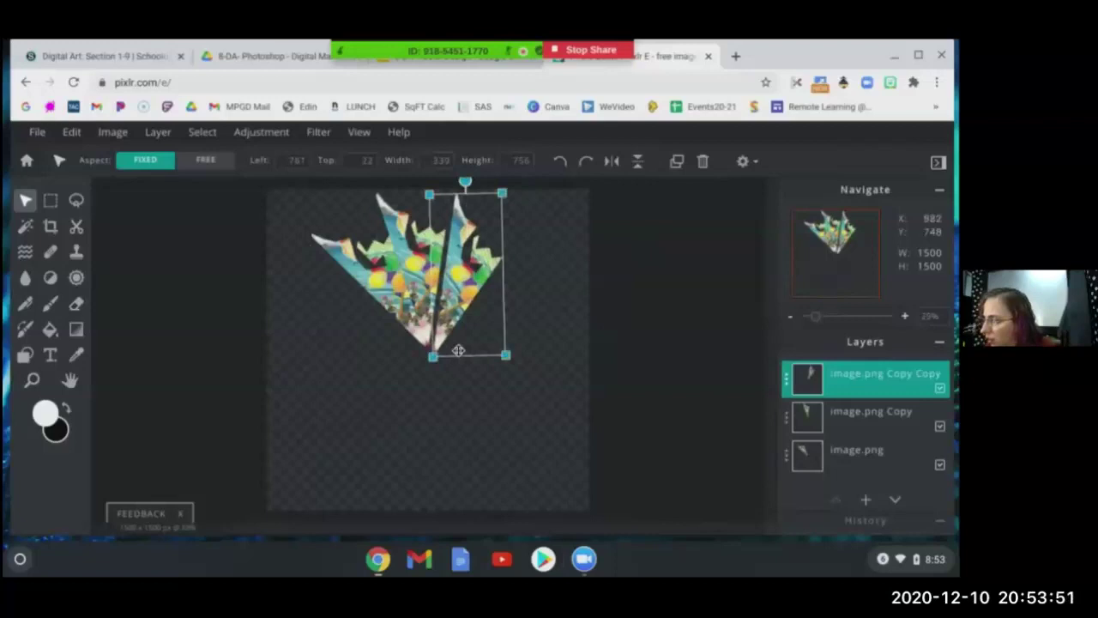
left_click_drag(444, 299, 438, 296)
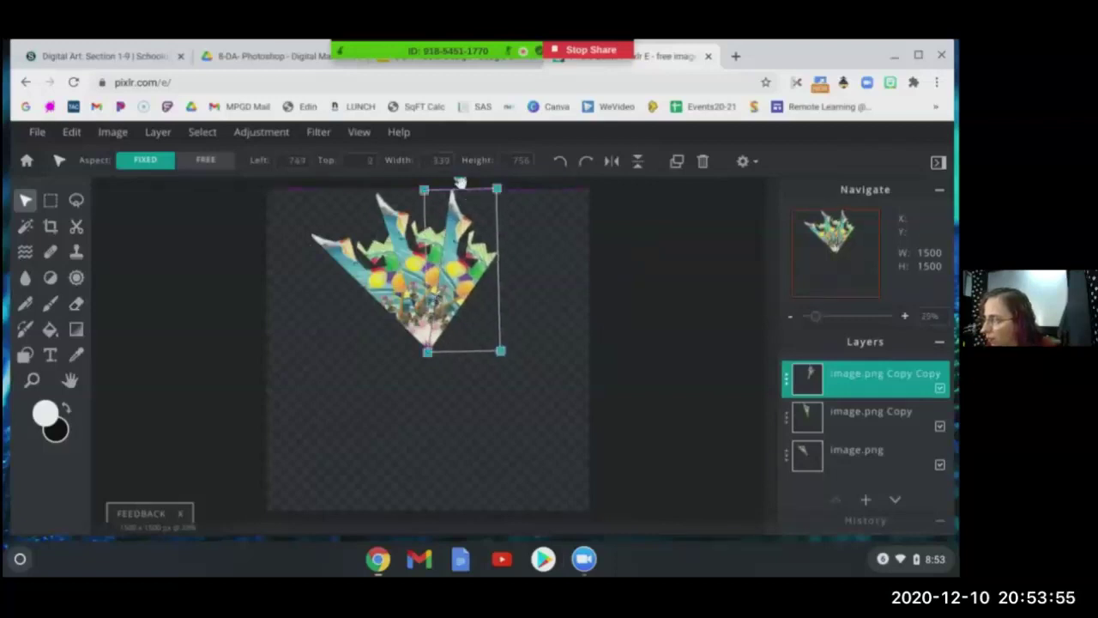
left_click_drag(461, 181, 460, 180)
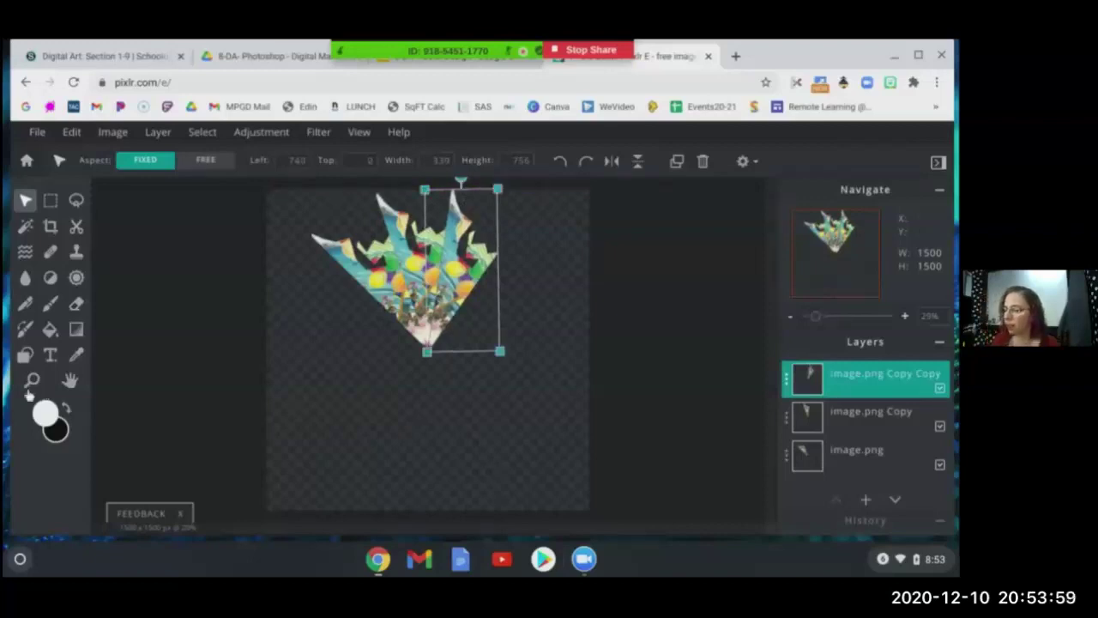
Step: Nudge the third wedge up about 7 pixels so its tip lines up with the other wedges' tips
left_click(31, 381)
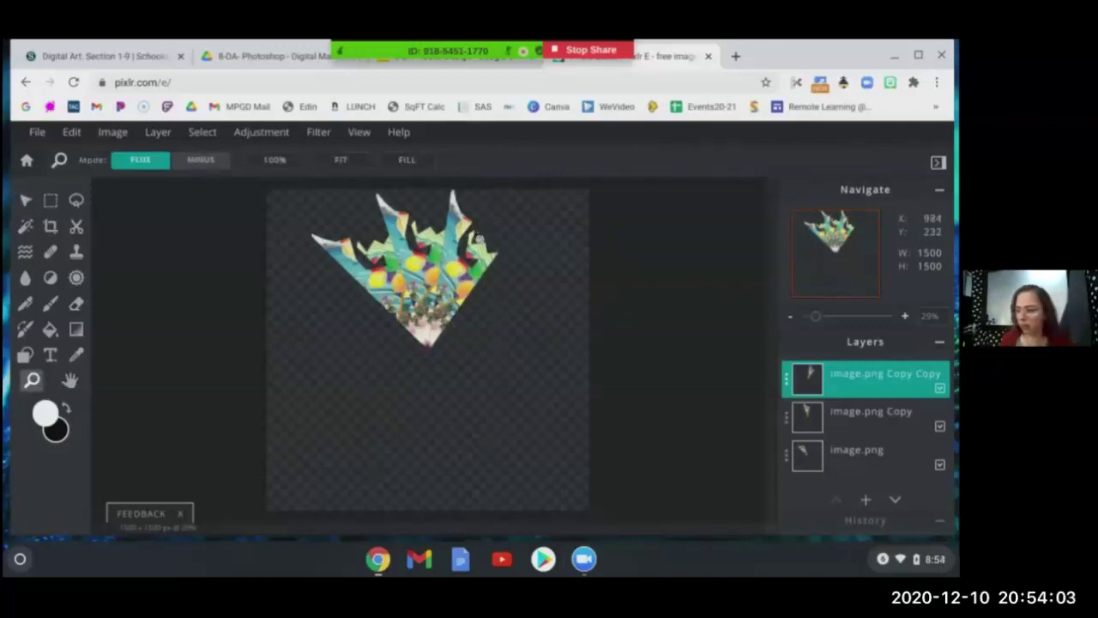
left_click(422, 334)
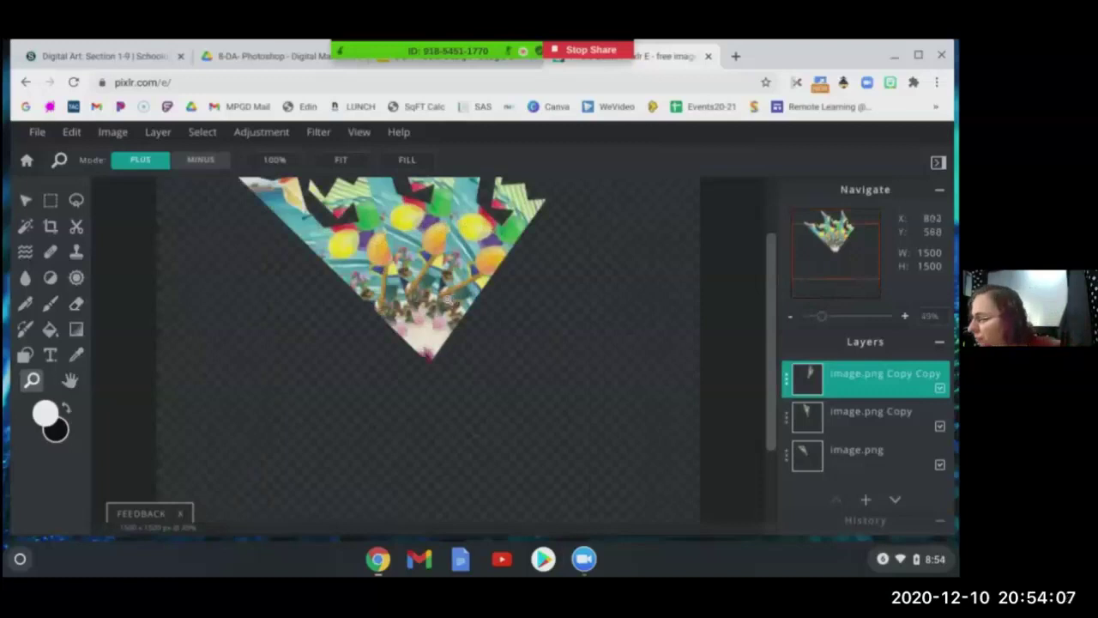
left_click(447, 361)
left_click(440, 302)
left_click(442, 304)
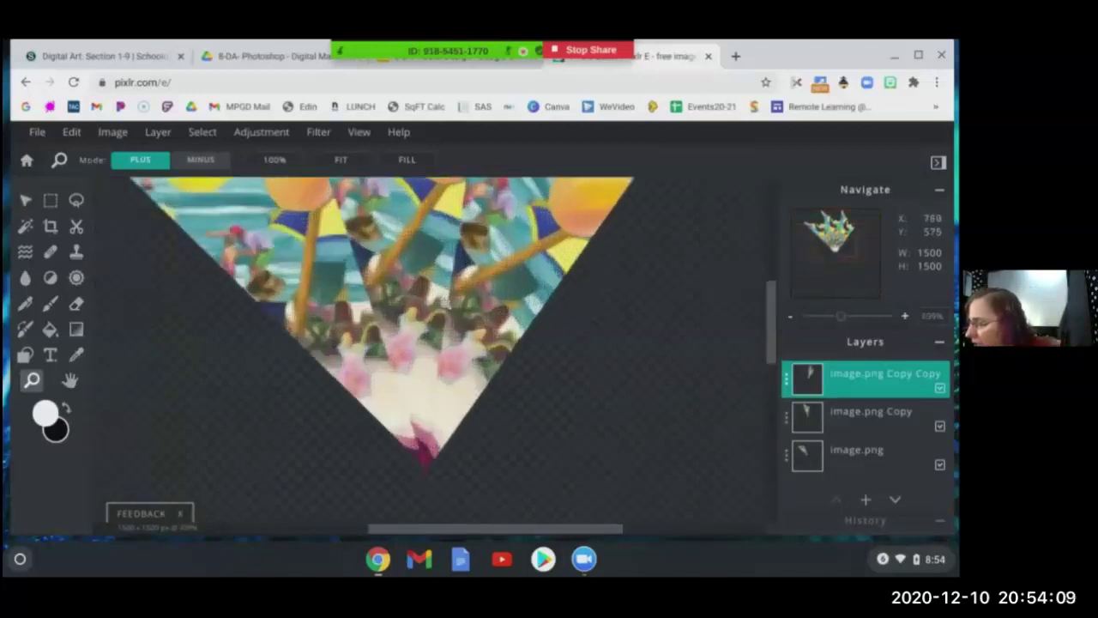
left_click(466, 313)
left_click(485, 288)
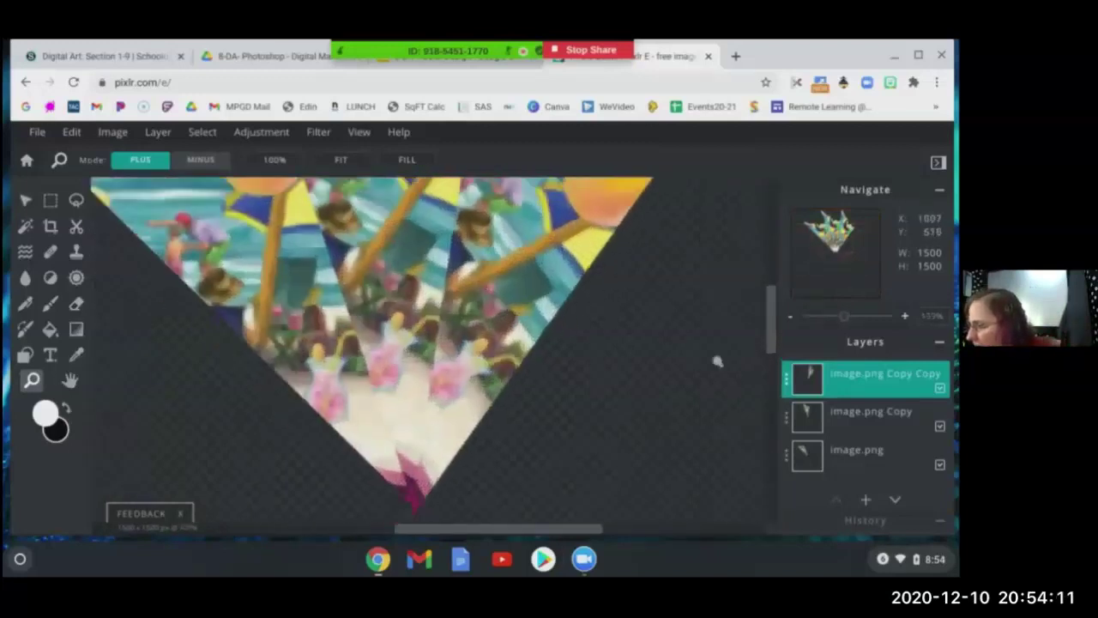
left_click_drag(774, 319, 771, 350)
left_click(25, 199)
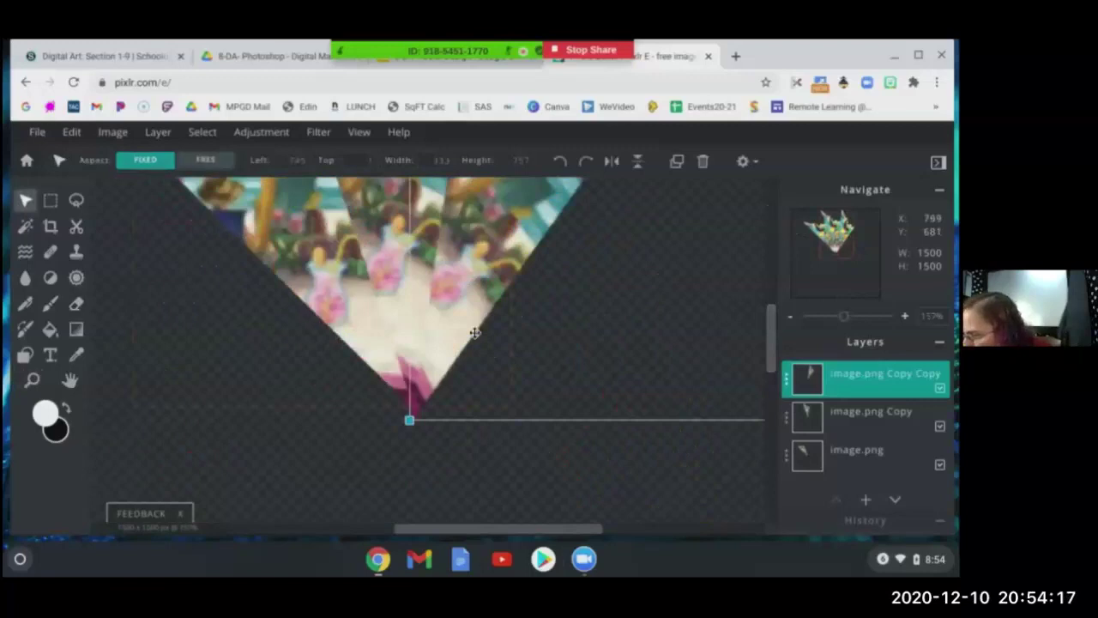
key("Up")
key("Up")
key("Up")
key("Up")
key("Up")
key("Up")
key("Up")
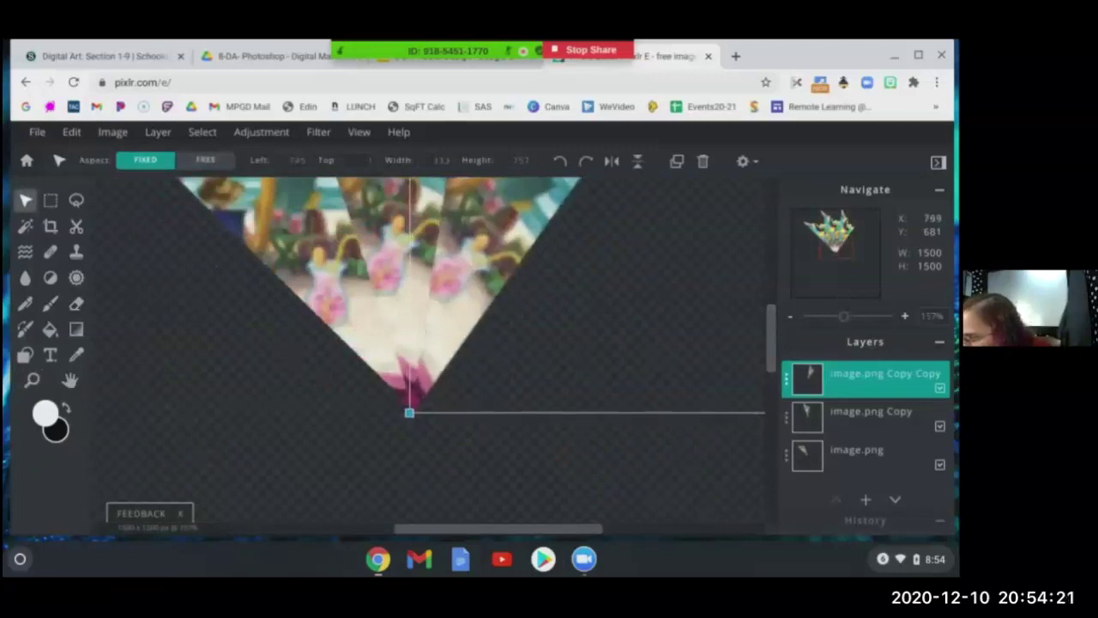
left_click(476, 468)
left_click(463, 289)
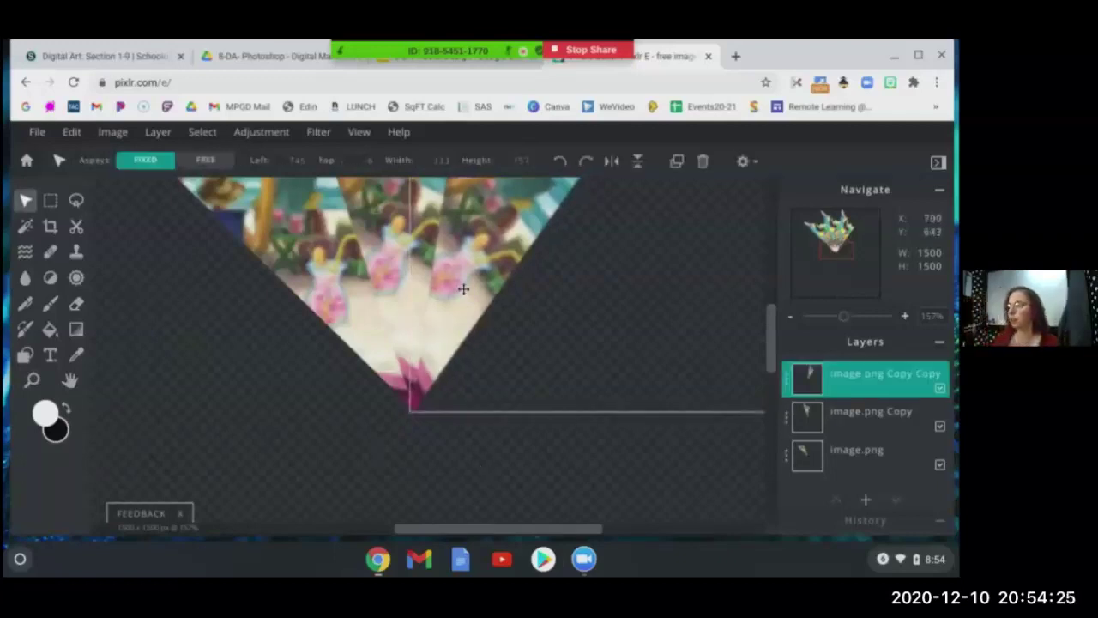
Step: Duplicate the third wedge layer image.png Copy Copy and move the new fourth wedge down and right, clear of the third wedge's tip
left_click(875, 375)
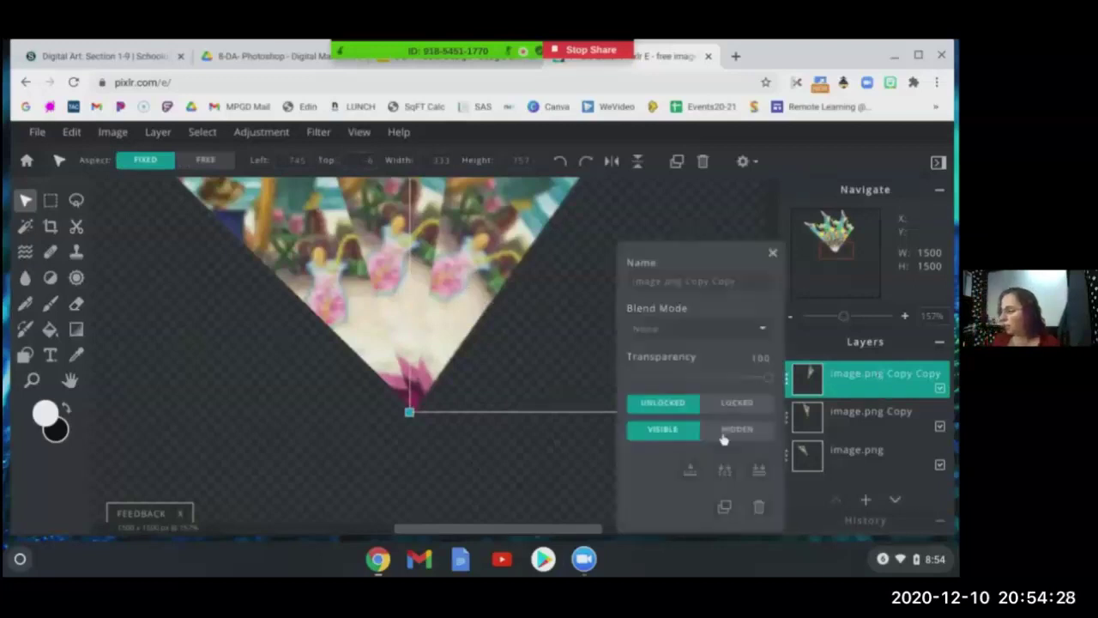
left_click(725, 507)
left_click_drag(501, 260, 550, 432)
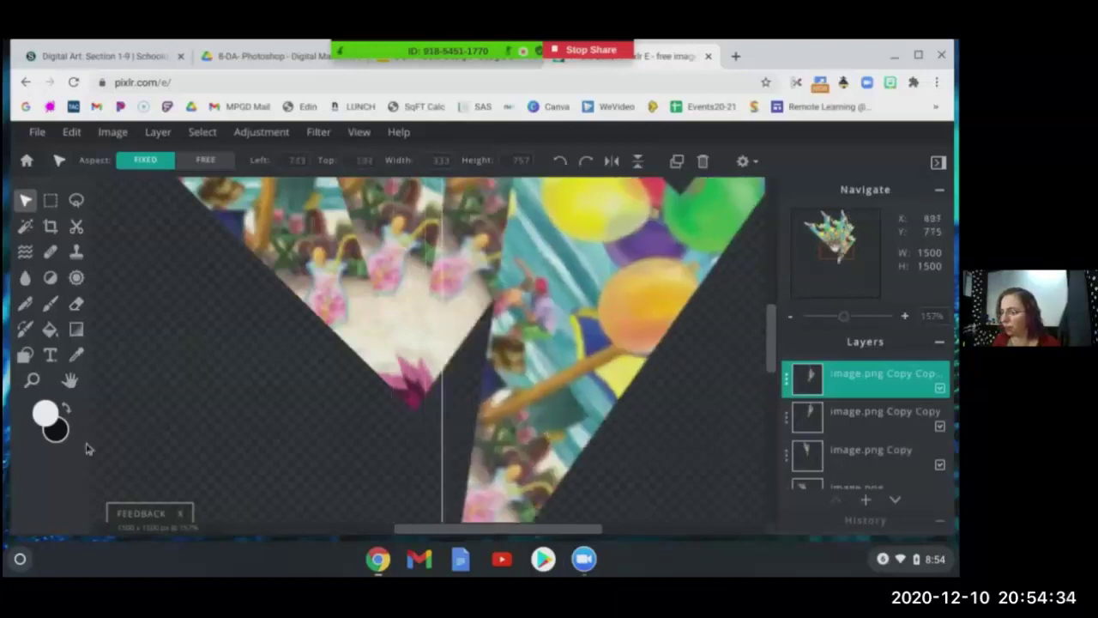
Step: Move the fourth wedge right, clear of the third wedge, and rotate it clockwise to follow the third wedge's right edge
left_click(31, 380)
right_click(546, 300)
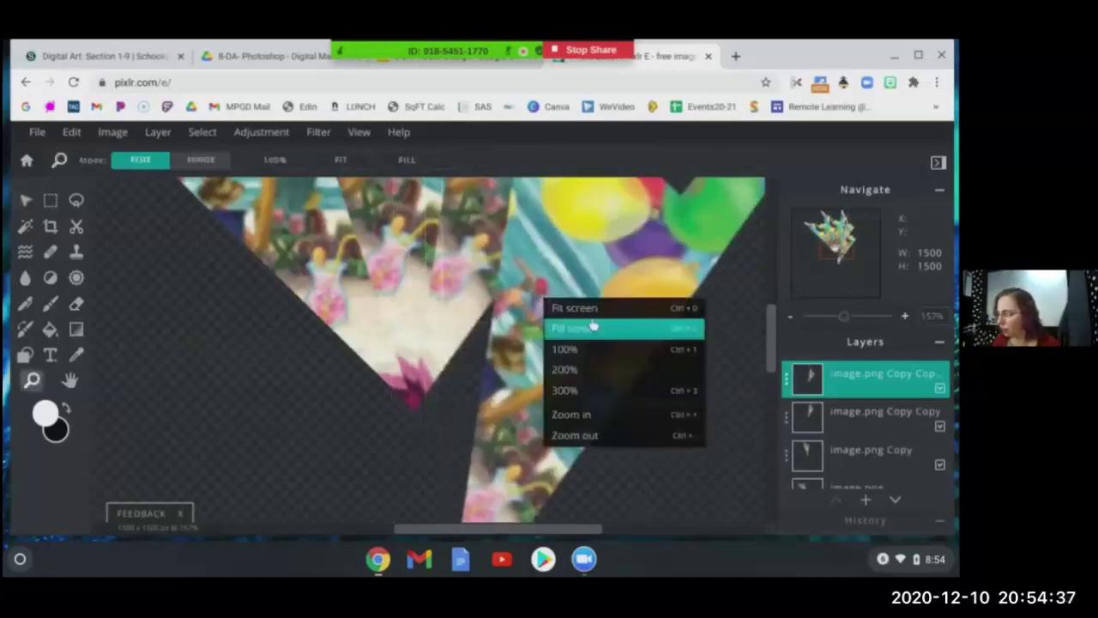
left_click(598, 438)
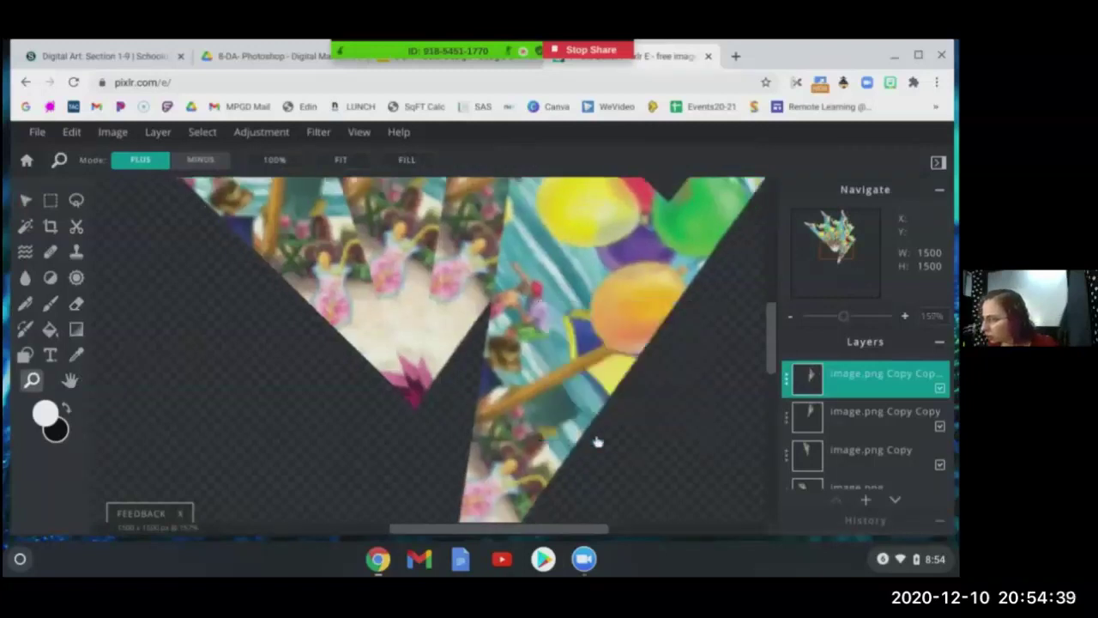
right_click(568, 392)
left_click(629, 377)
right_click(570, 379)
left_click(603, 369)
right_click(604, 370)
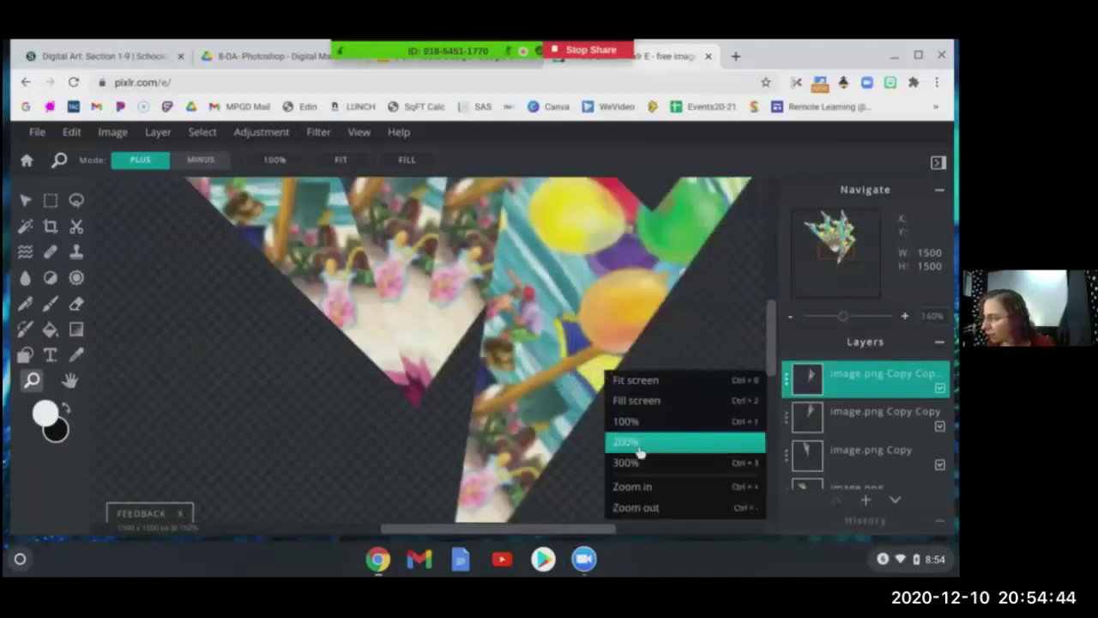
left_click(636, 508)
right_click(541, 301)
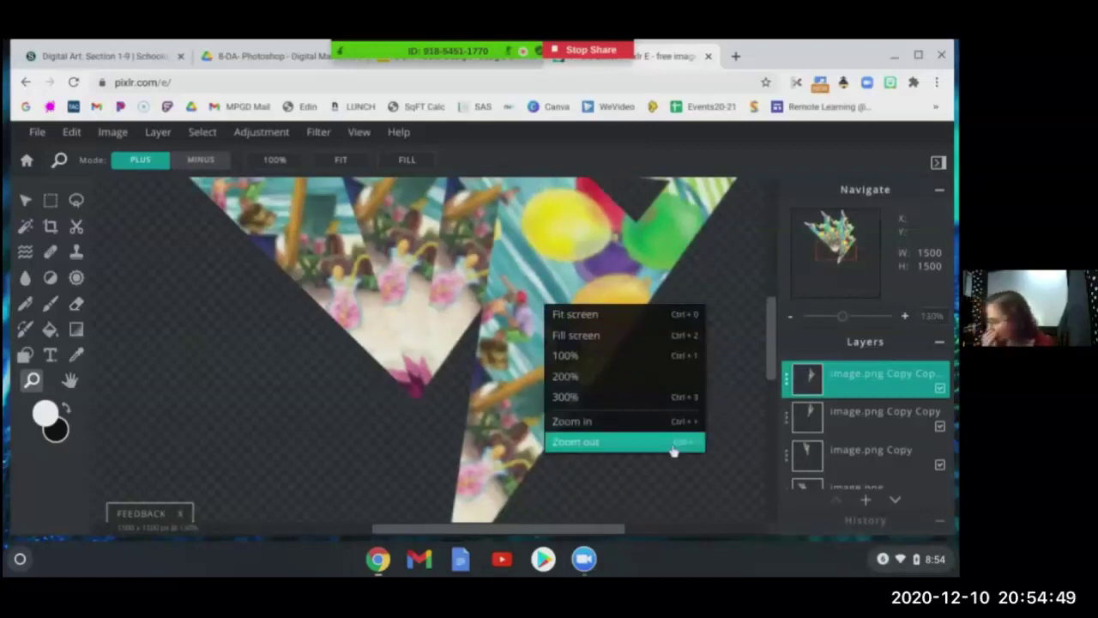
left_click(675, 482)
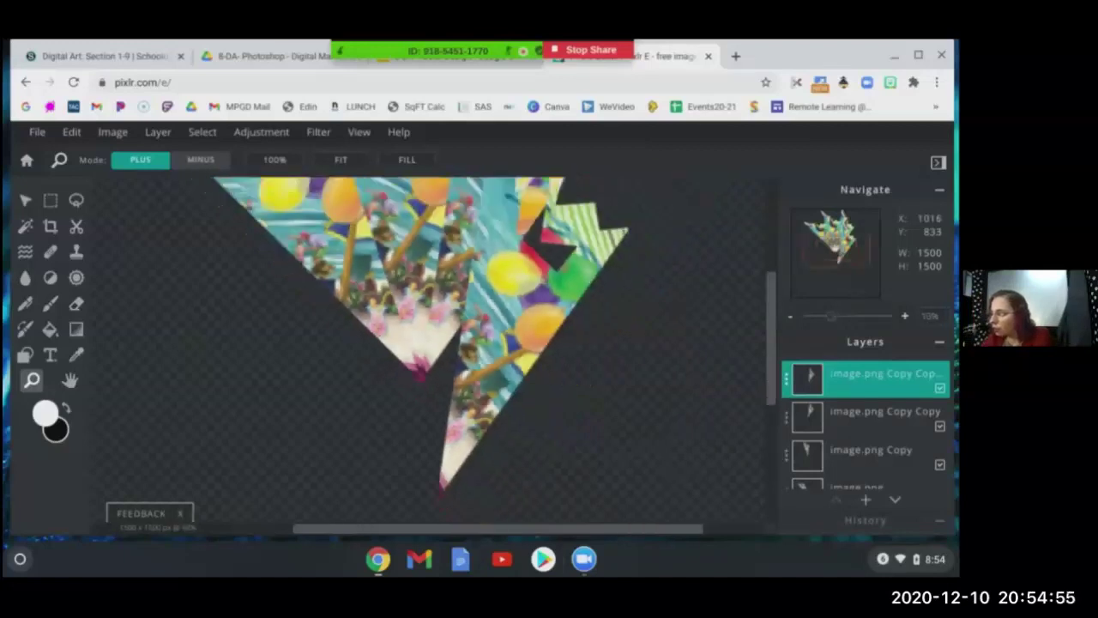
scroll(592, 438, "down", 1)
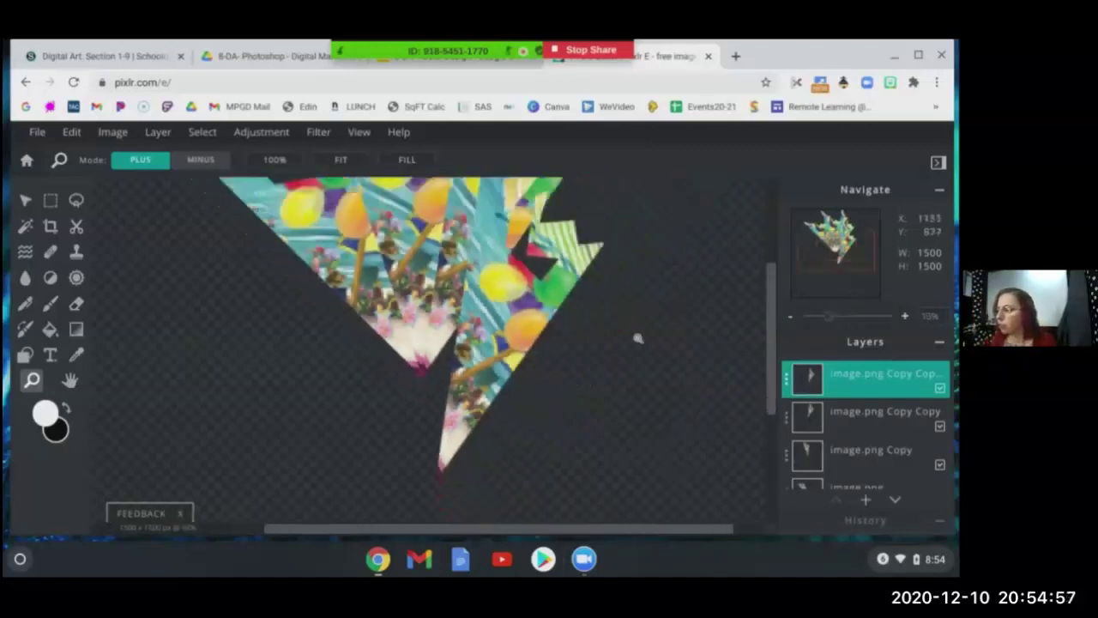
scroll(637, 338, "up", 1)
scroll(638, 338, "down", 2)
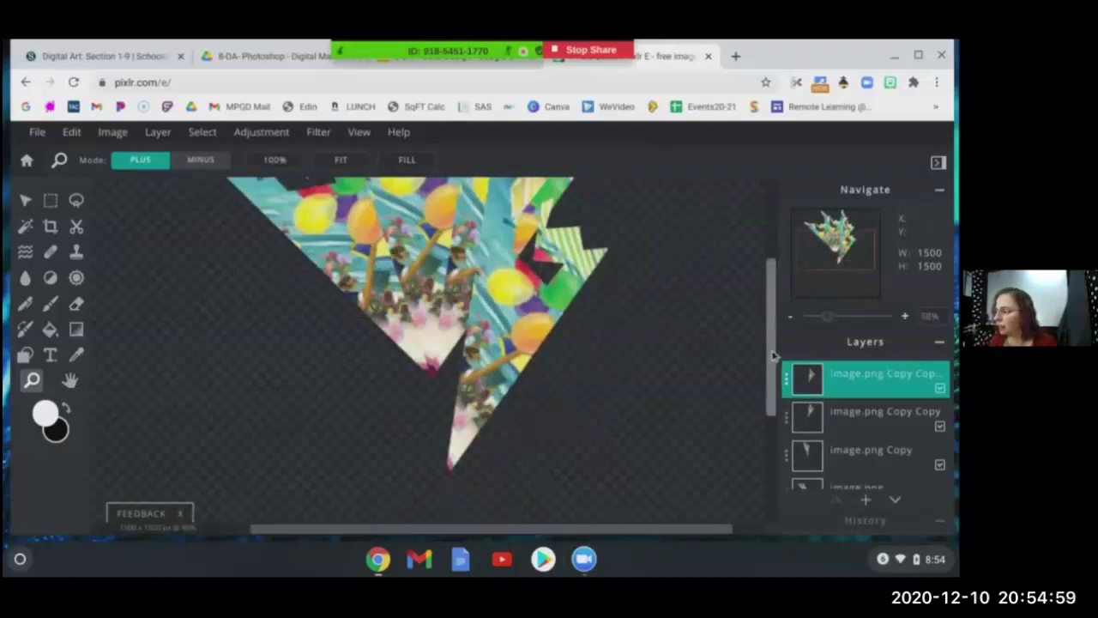
left_click_drag(772, 354, 773, 303)
left_click(25, 200)
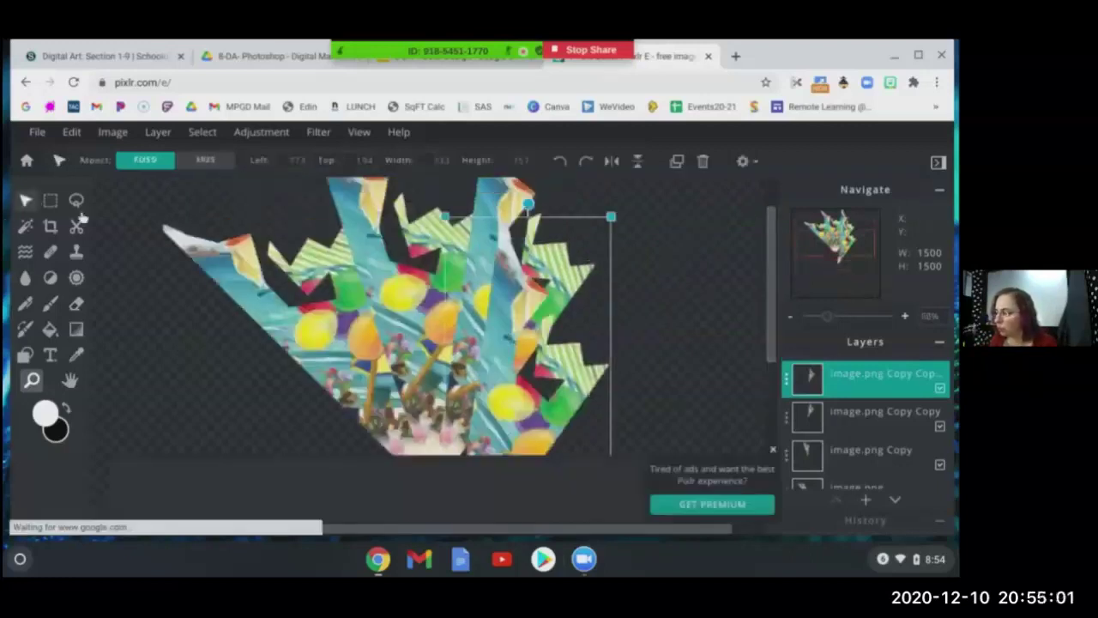
left_click_drag(529, 222, 621, 194)
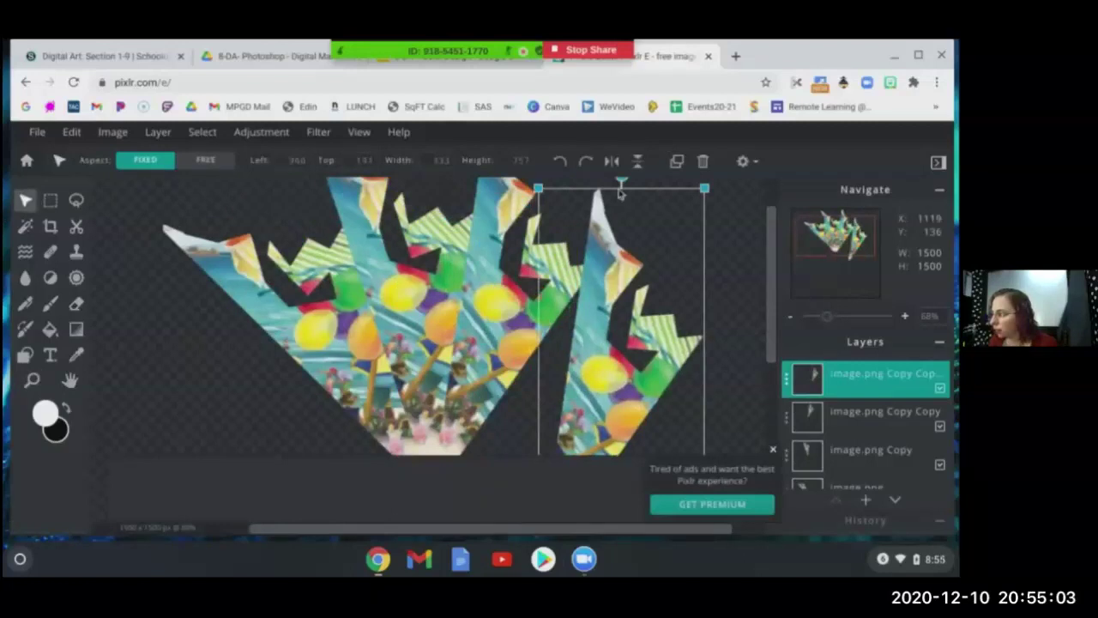
left_click_drag(625, 183, 704, 182)
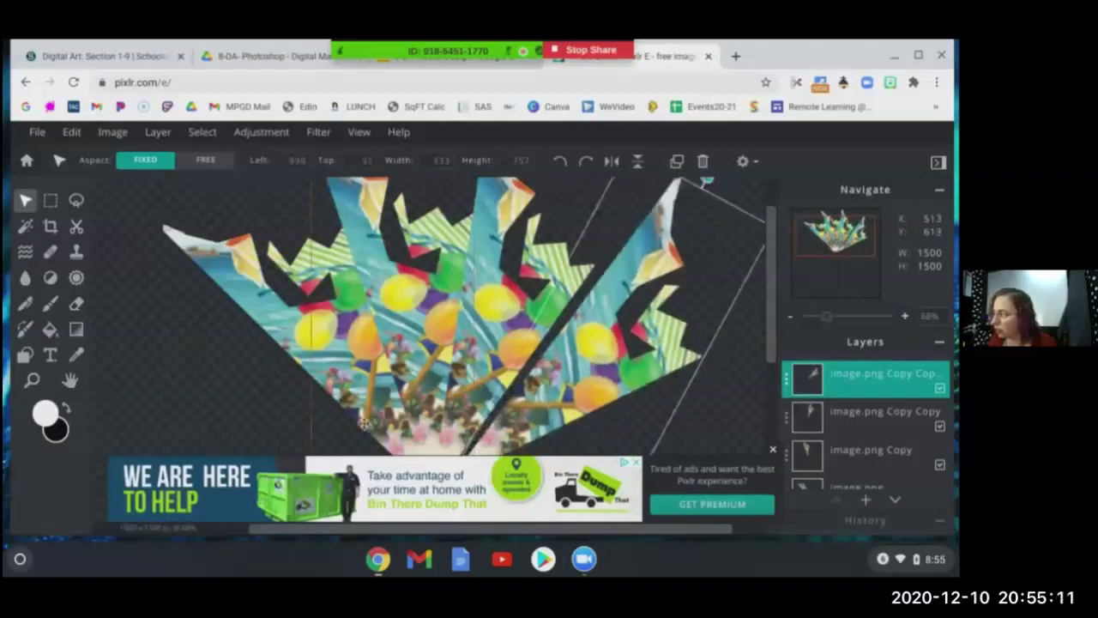
Step: Fit the fourth wedge against the third wedge's right edge, rotating it slightly counterclockwise and nudging it left until the tips meet
left_click(773, 450)
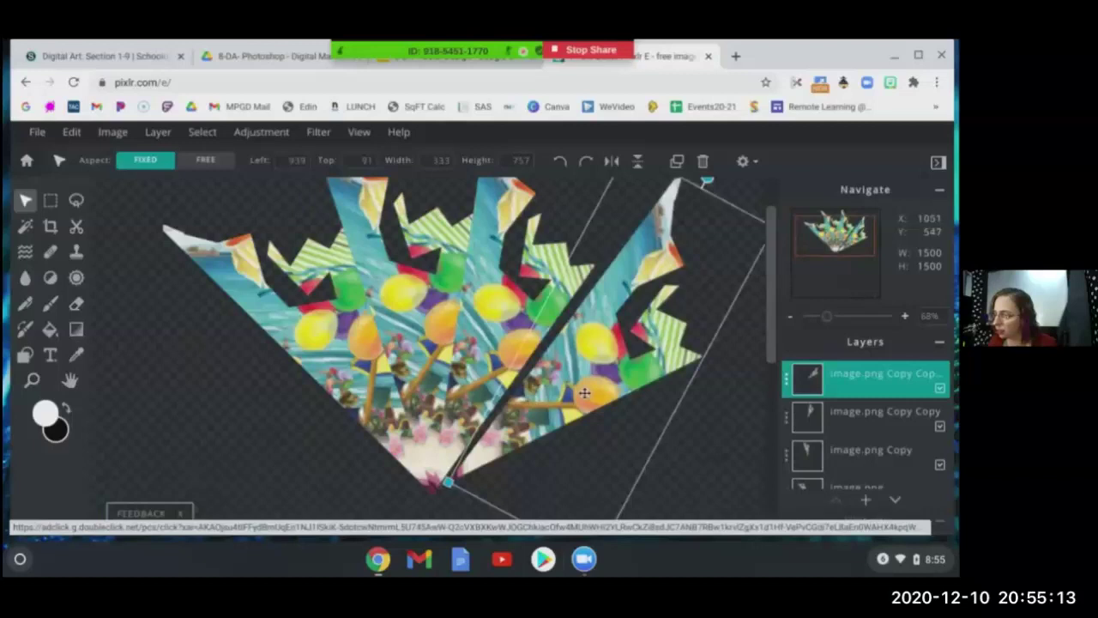
left_click_drag(584, 394, 577, 408)
left_click_drag(702, 193, 697, 189)
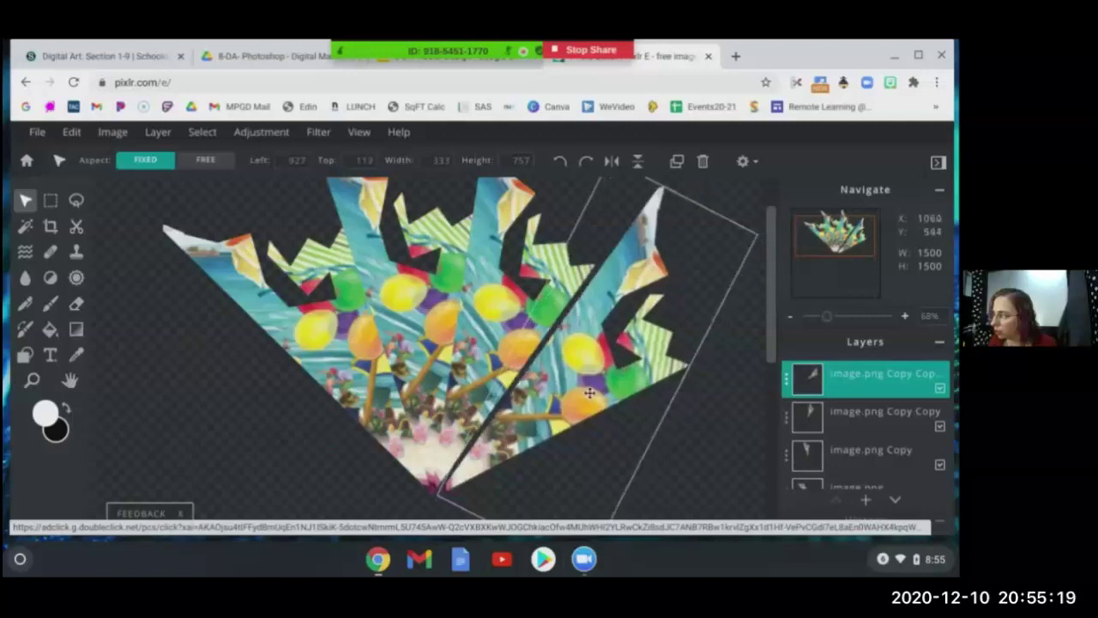
left_click_drag(586, 343, 575, 348)
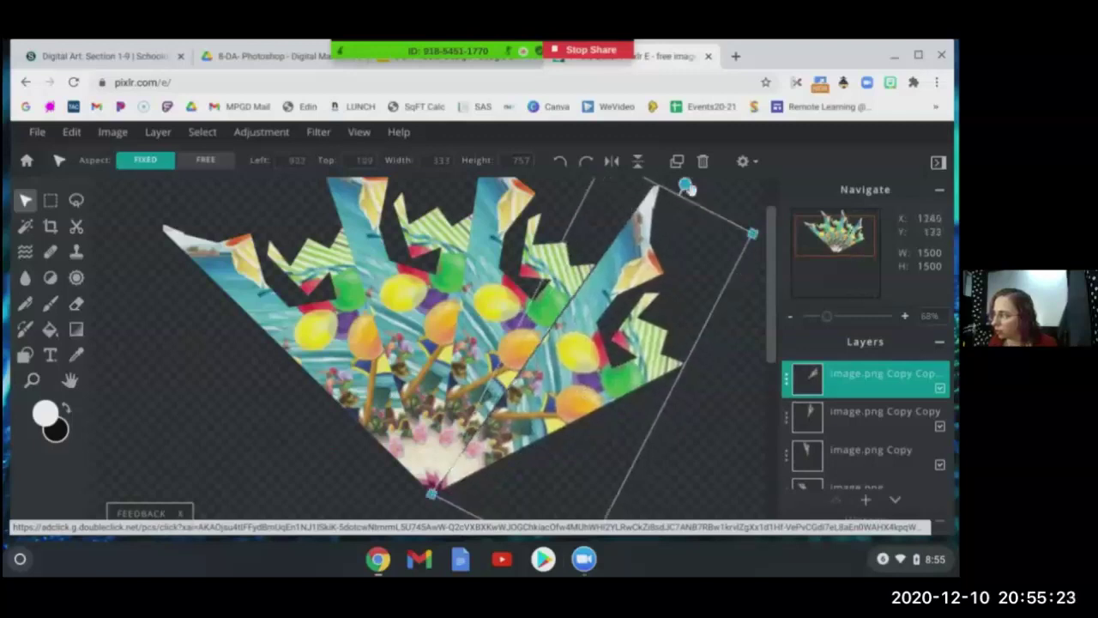
left_click_drag(687, 187, 686, 186)
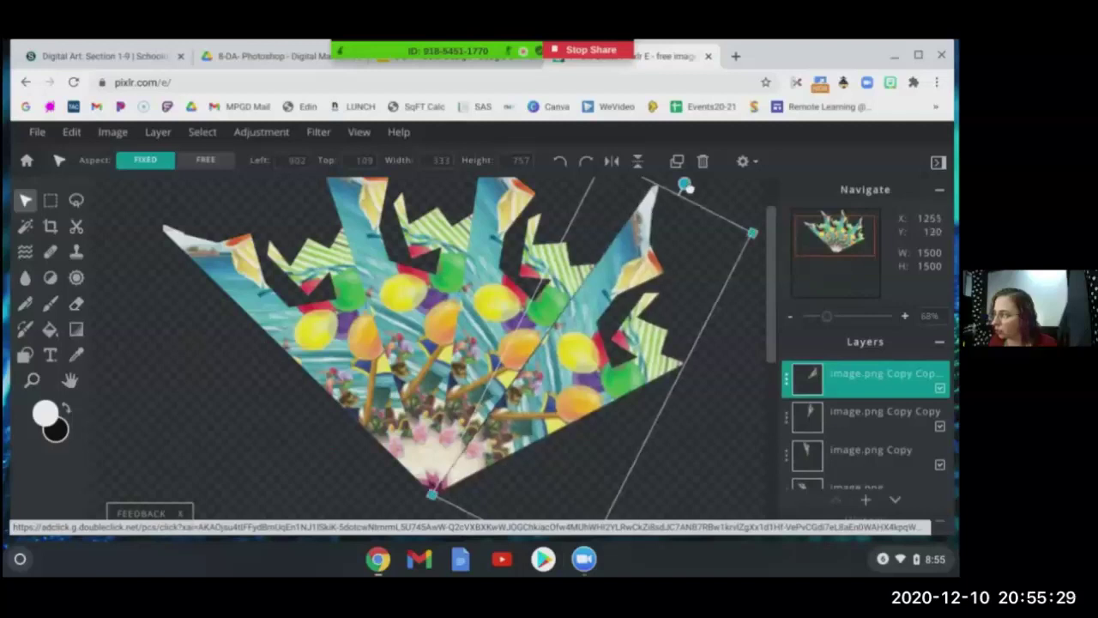
key("Left")
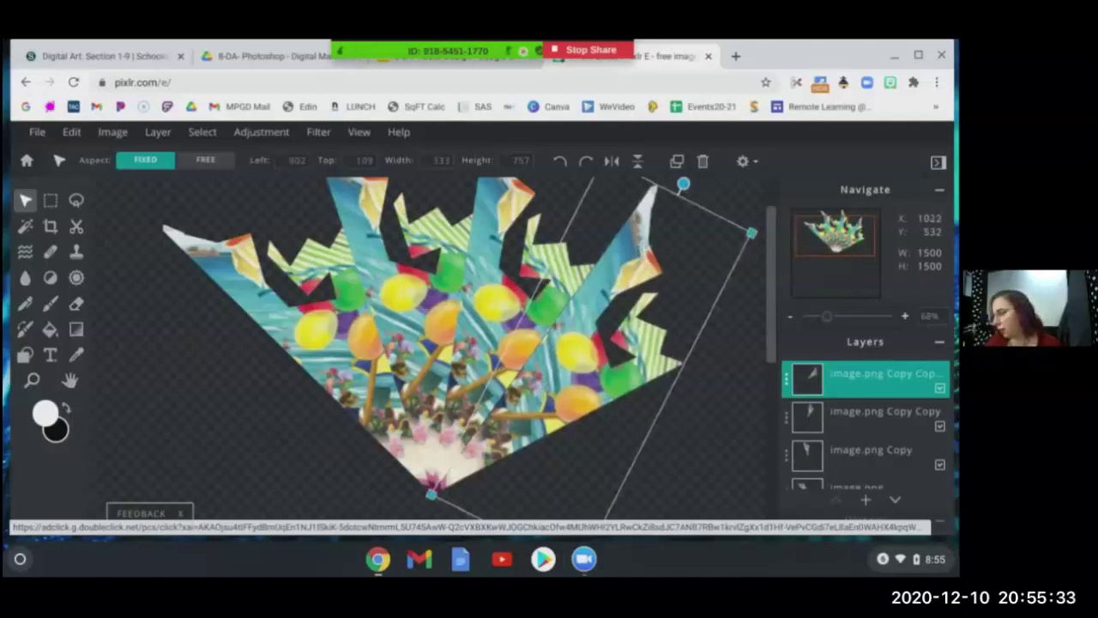
key("Left")
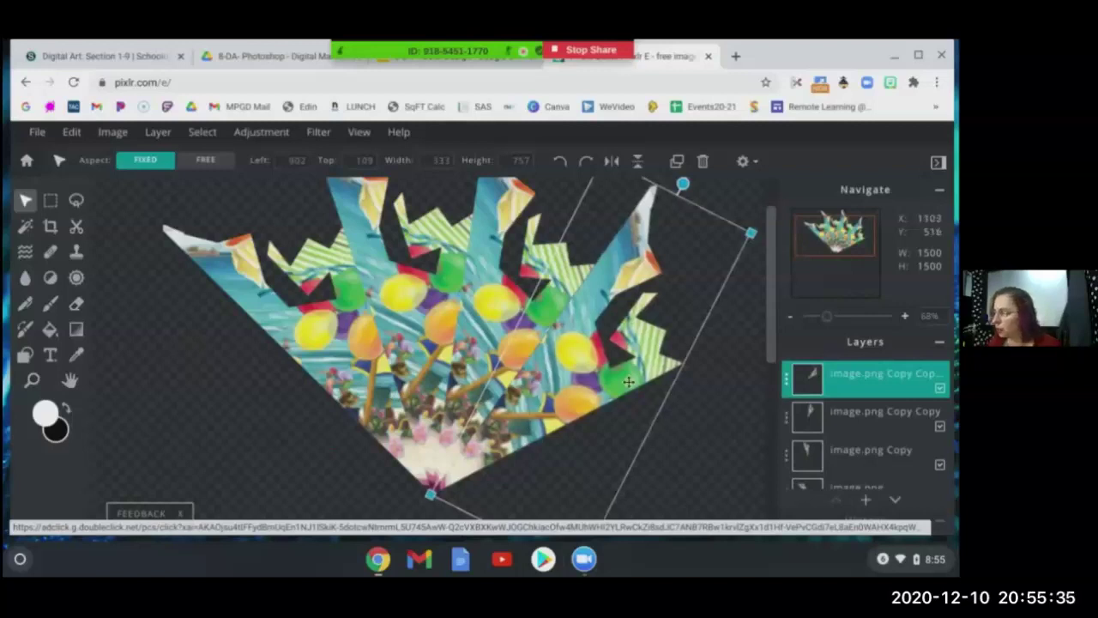
Step: Duplicate the fourth wedge's layer, move the copy down and right off it, and rotate this fifth wedge clockwise
left_click(680, 448)
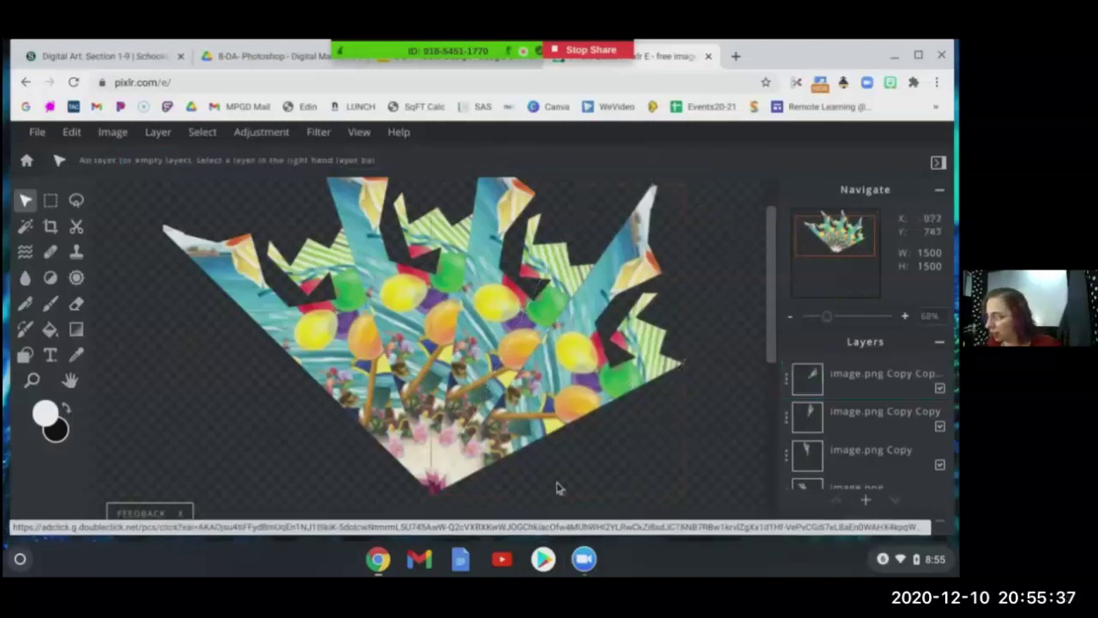
left_click(856, 387)
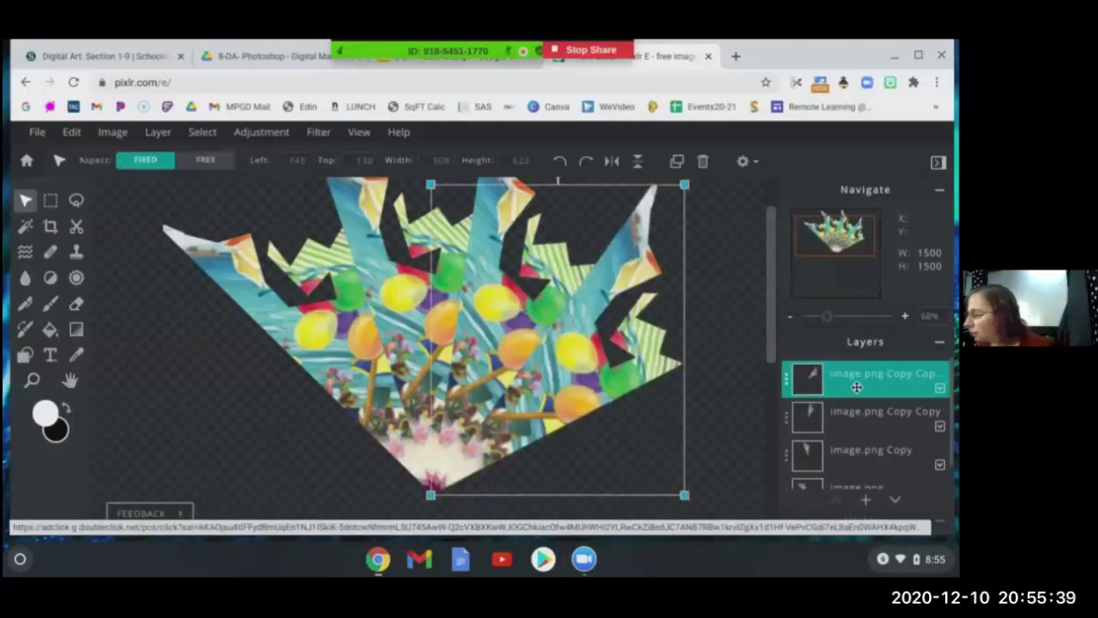
left_click(856, 387)
left_click(724, 507)
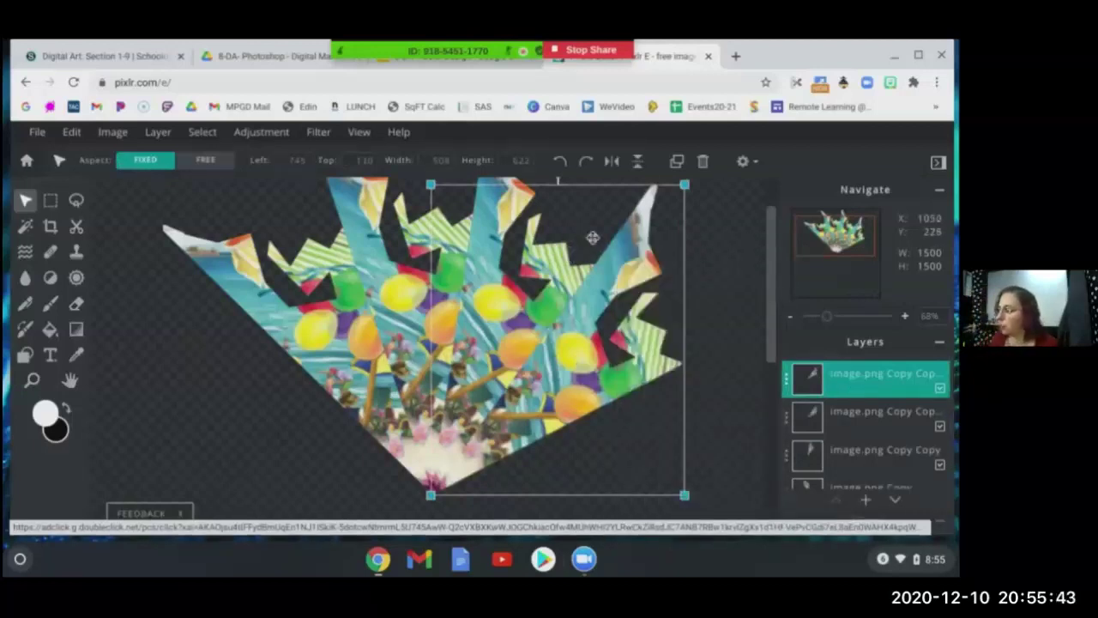
left_click_drag(774, 275, 775, 261)
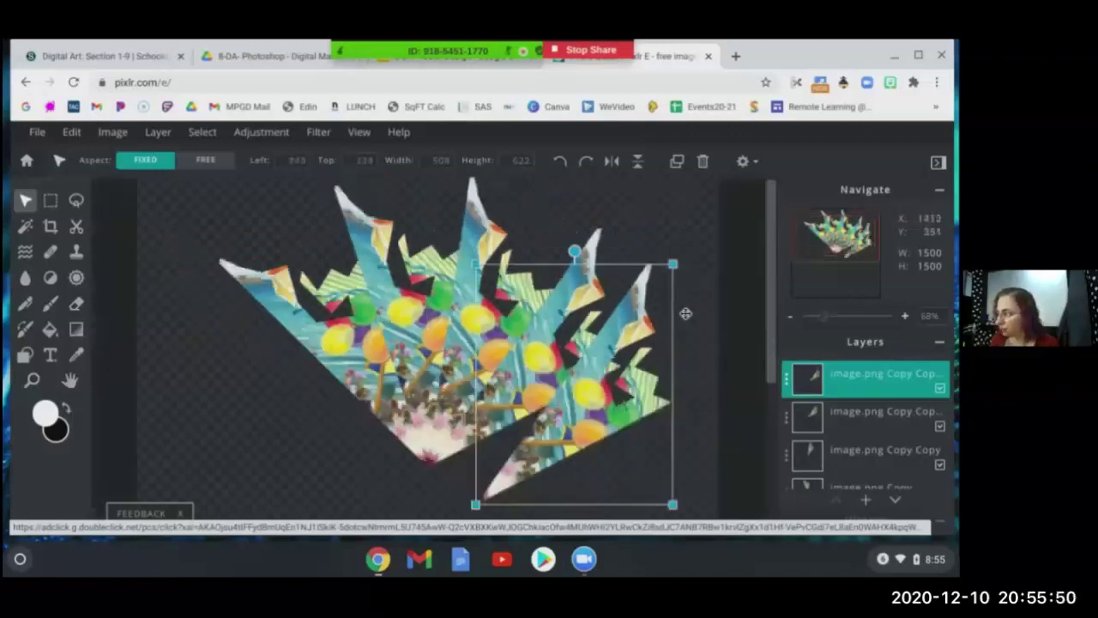
left_click_drag(685, 314, 572, 426)
Step: Duplicate the fifth wedge's layer, rotate the new sixth wedge clockwise and fit it against the fifth wedge's outer edge
left_click(845, 371)
left_click(725, 506)
scroll(553, 360, "down", 1)
left_click_drag(554, 340, 571, 417)
left_click_drag(555, 326, 589, 334)
left_click_drag(568, 411, 508, 445)
Step: Duplicate the sixth wedge's layer, rotate the new seventh wedge clockwise and fit it against the sixth with the tips meeting
left_click(846, 374)
left_click(845, 374)
left_click(787, 378)
left_click(729, 508)
left_click_drag(509, 415, 535, 422)
left_click_drag(491, 440, 508, 445)
scroll(508, 445, "up", 2)
left_click(294, 412)
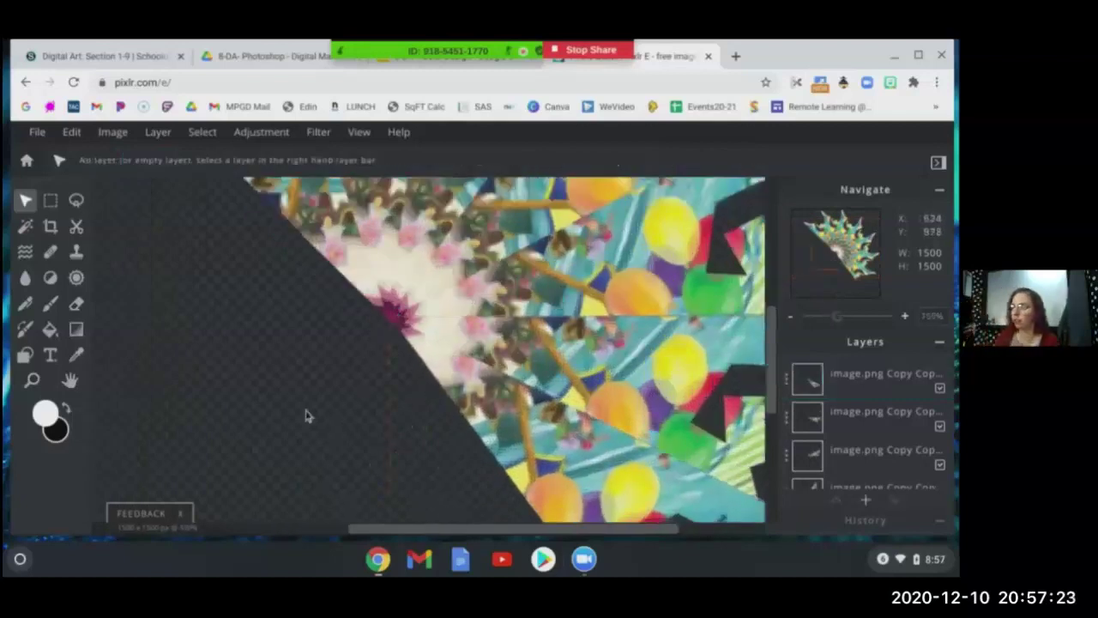
Step: Merge all seven wedge layers into a single layer and unlock it
left_click(33, 382)
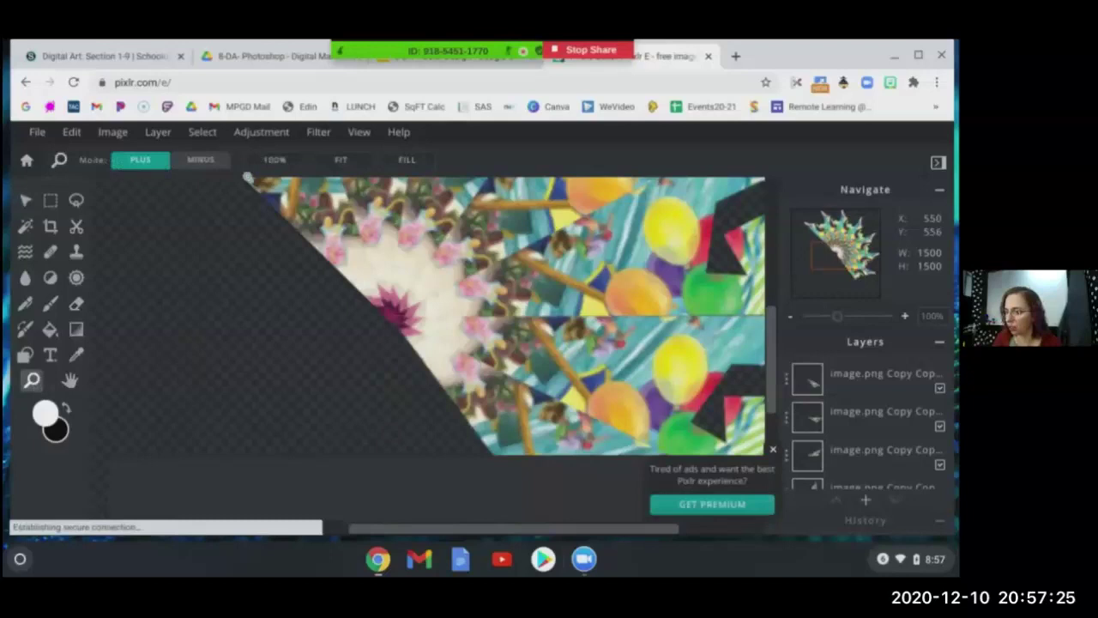
left_click(342, 162)
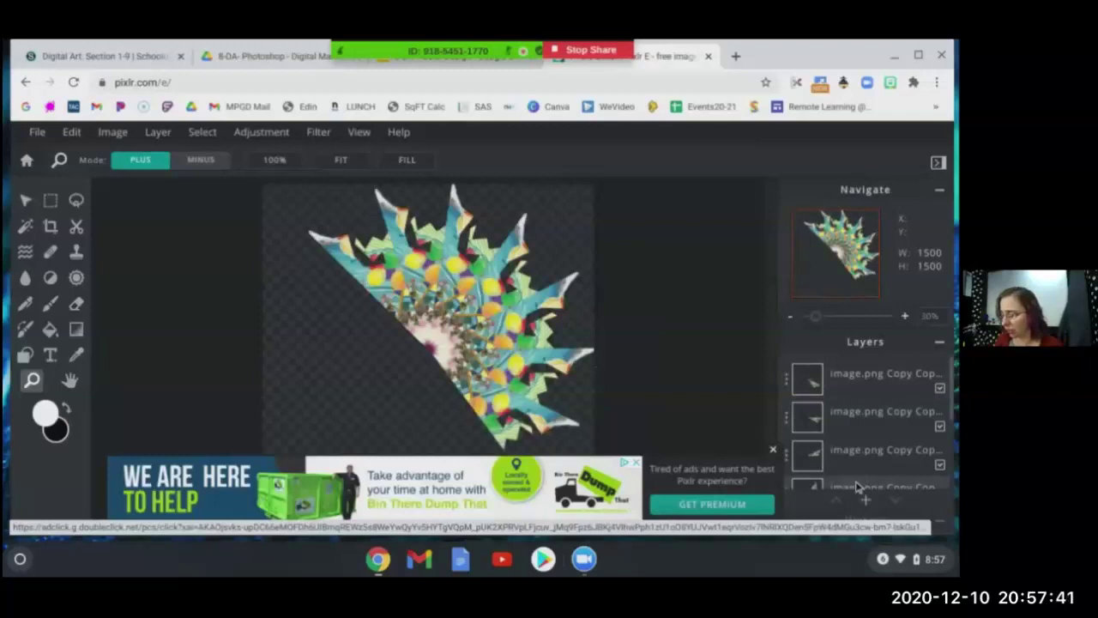
left_click(773, 450)
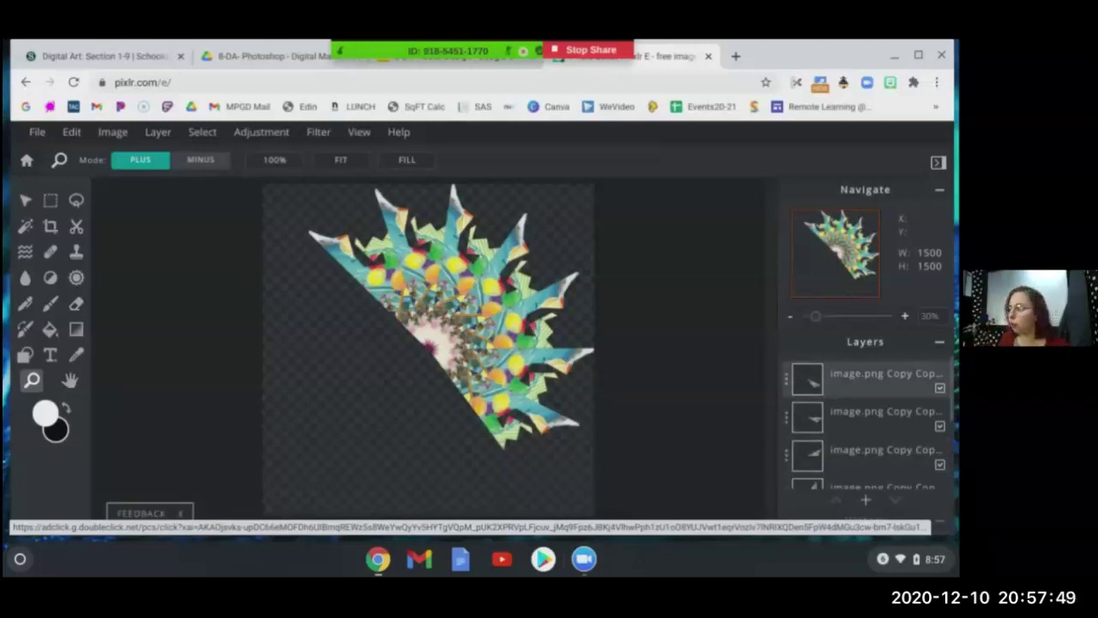
double_click(867, 386)
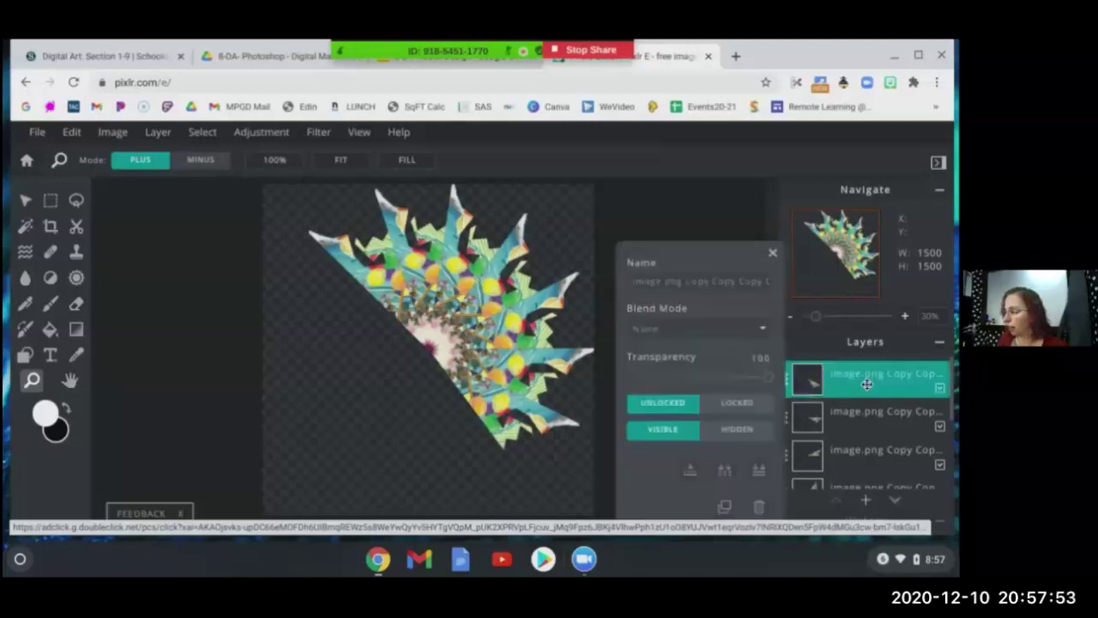
left_click(725, 471)
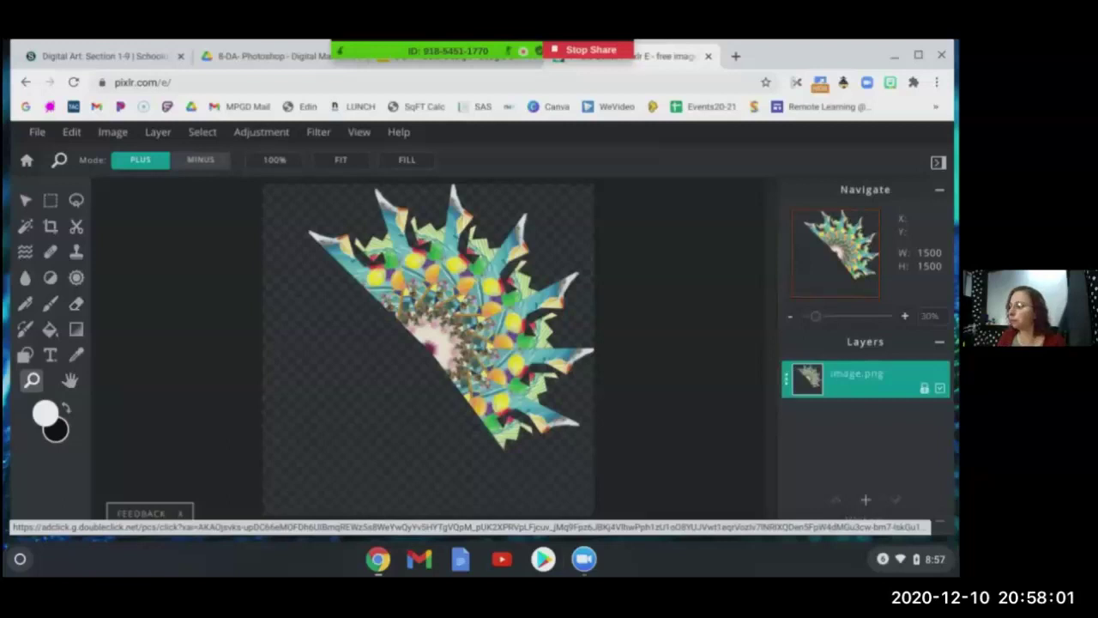
left_click(927, 391)
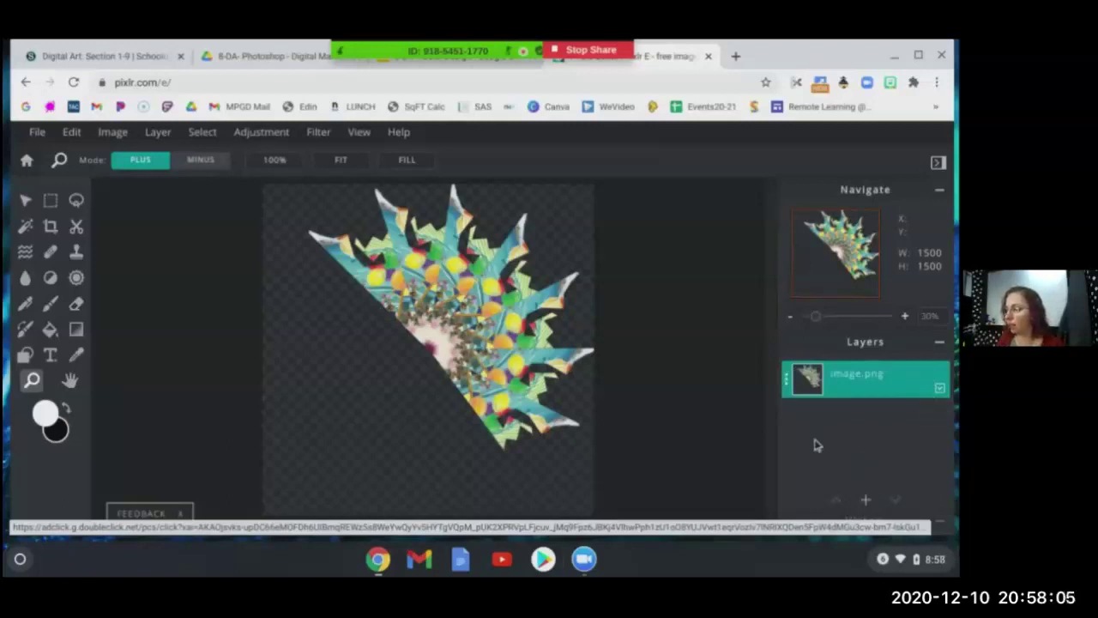
Step: Duplicate the merged half-mandala layer image.png, move the copy down and left, and rotate it roughly half a turn to face the original
double_click(847, 375)
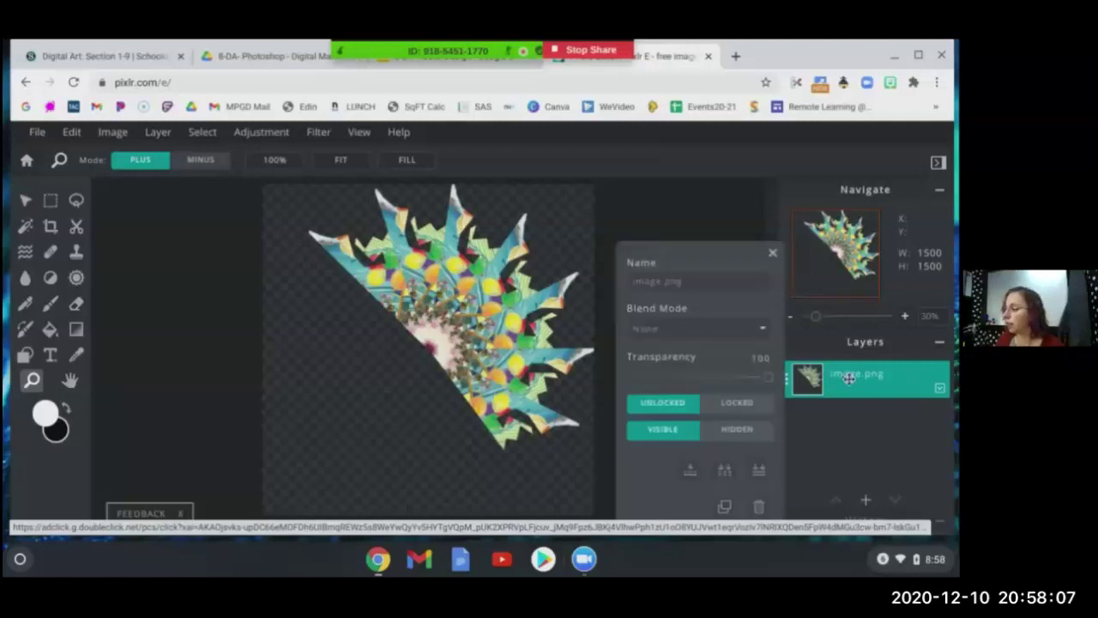
left_click(724, 507)
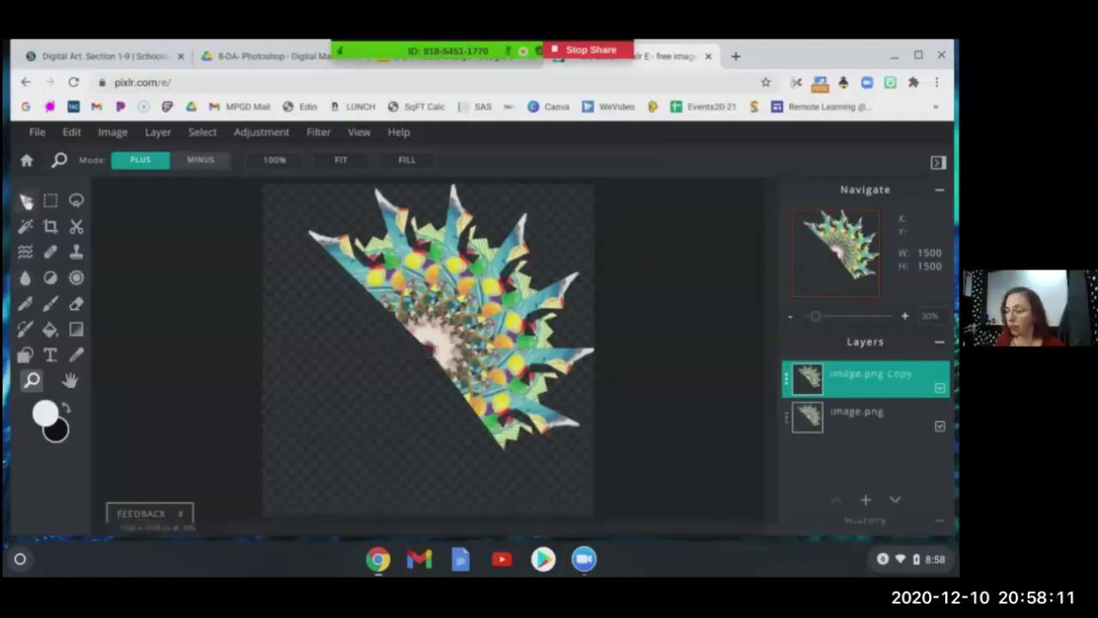
left_click(26, 199)
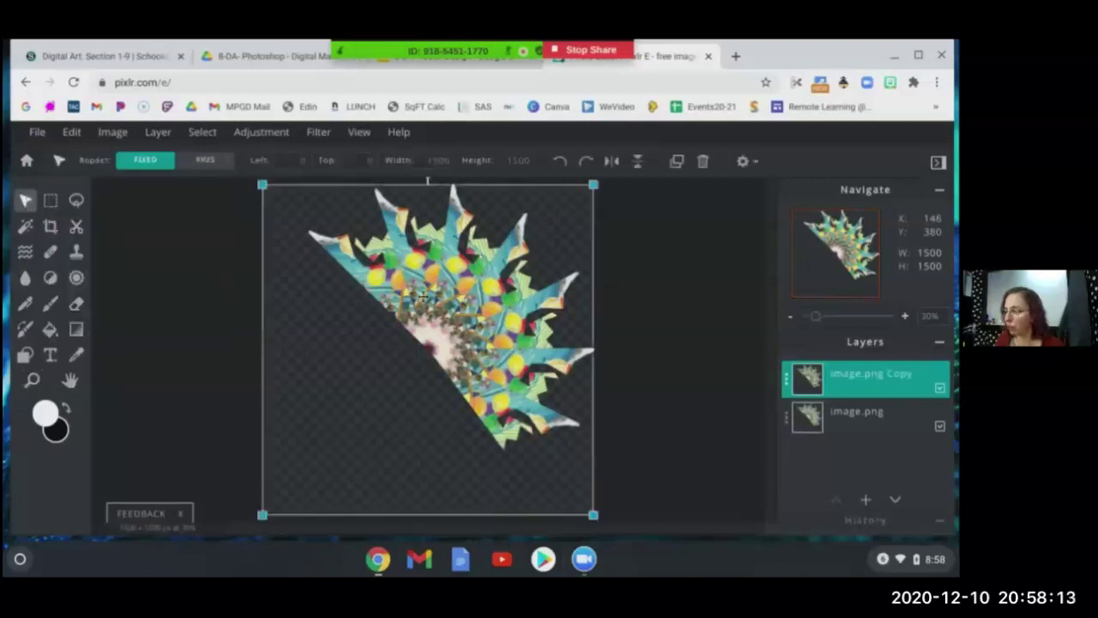
left_click_drag(447, 315, 384, 349)
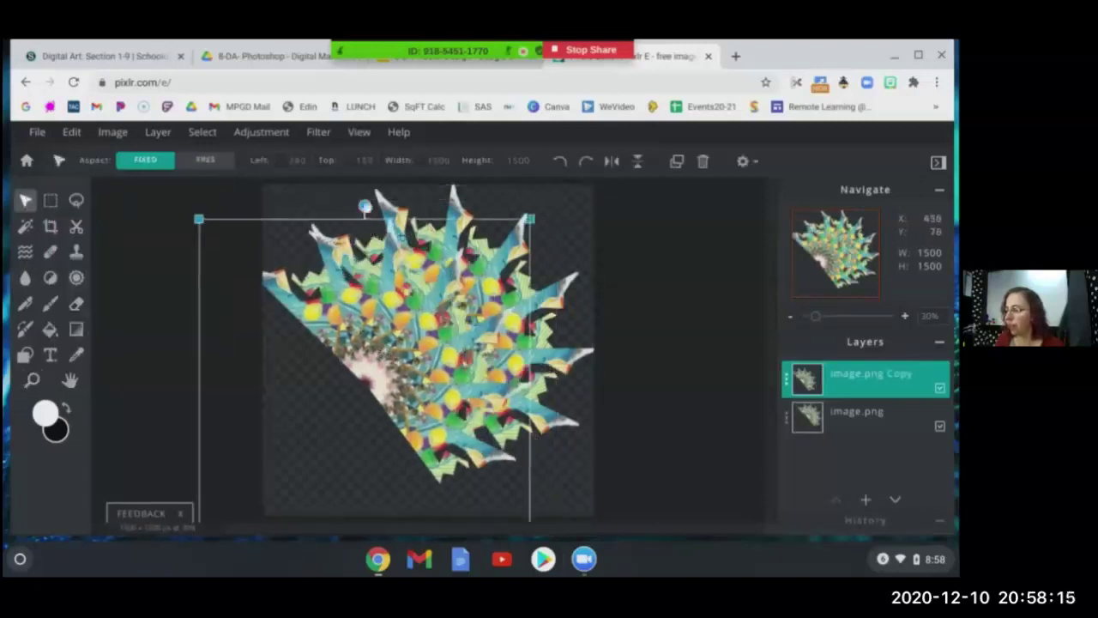
left_click_drag(366, 206, 319, 215)
left_click_drag(520, 355, 397, 523)
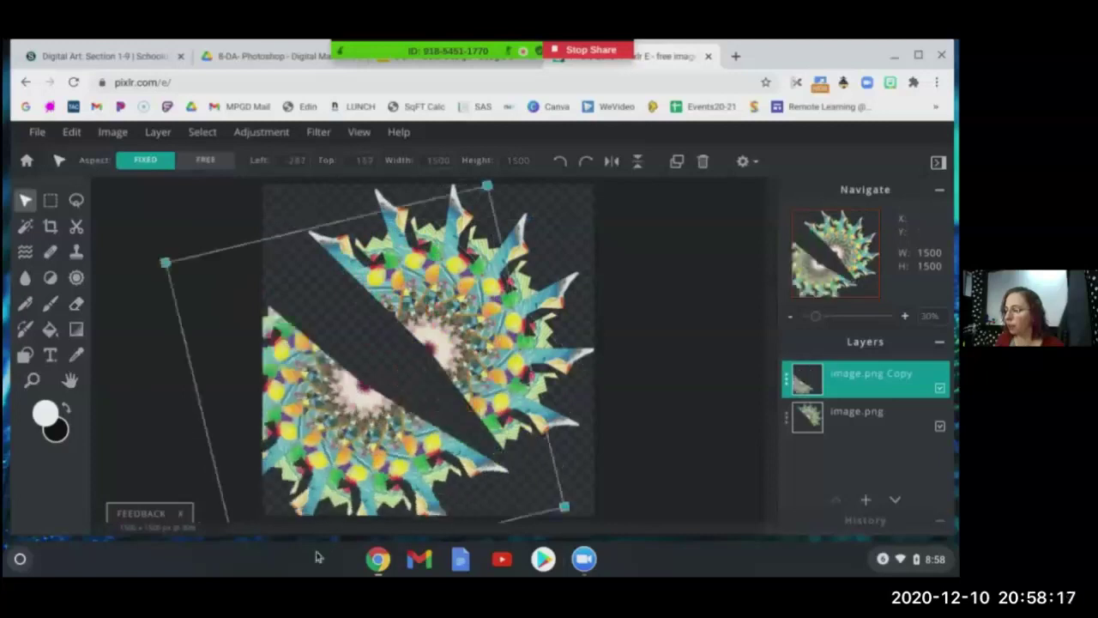
Step: Move the half-mandala copy up and right, rotate it slightly clockwise, and join its straight edge to the original's to close the circle
left_click_drag(357, 446, 408, 412)
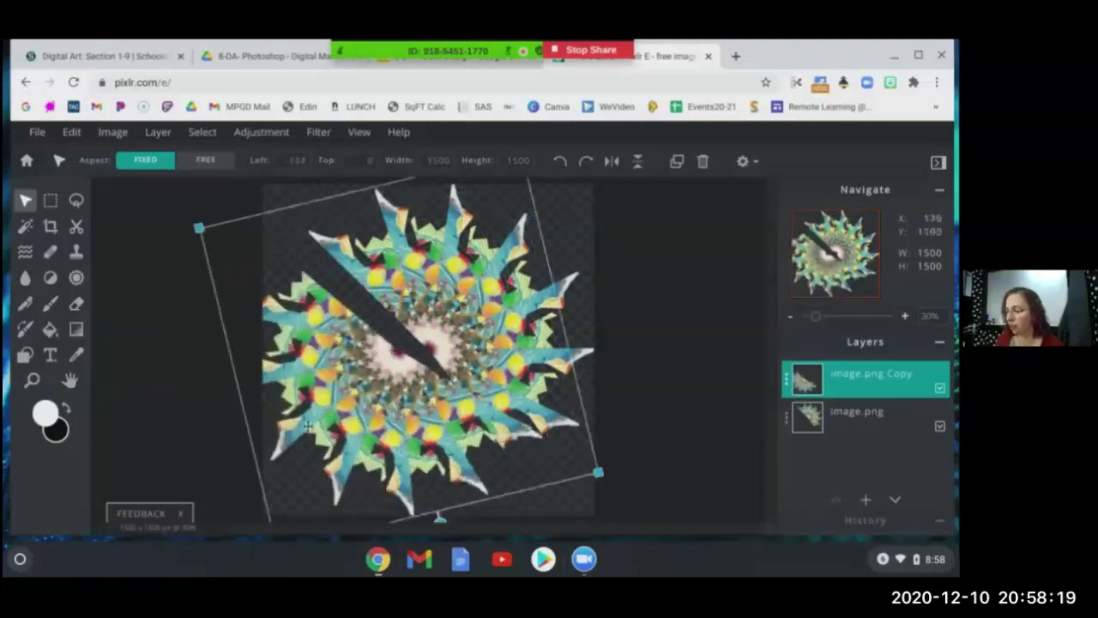
left_click_drag(443, 521, 402, 517)
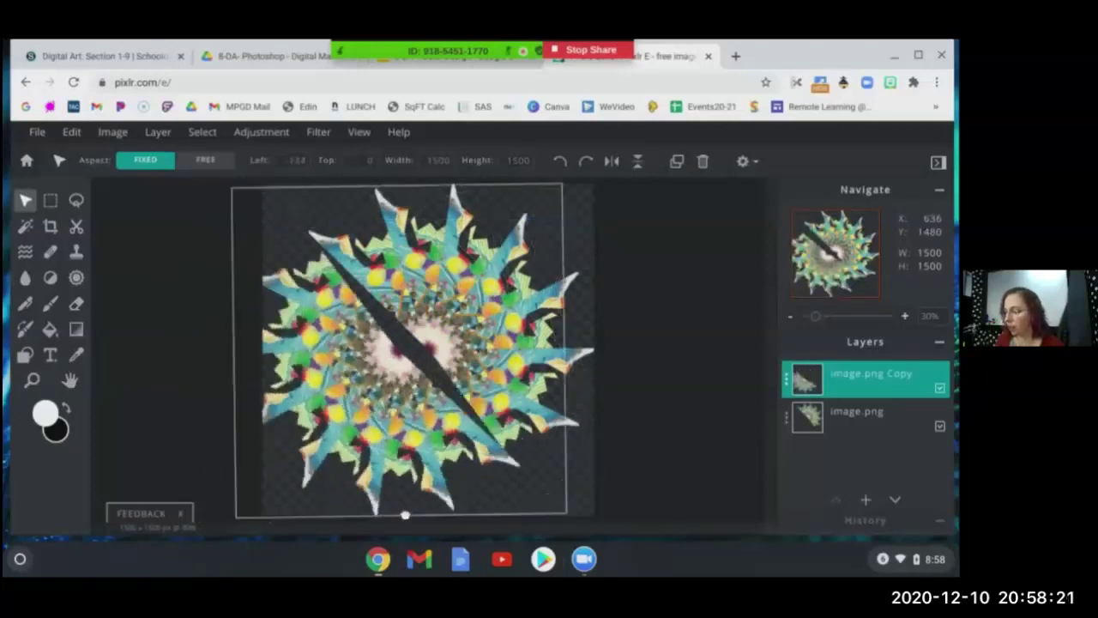
left_click_drag(364, 404, 391, 404)
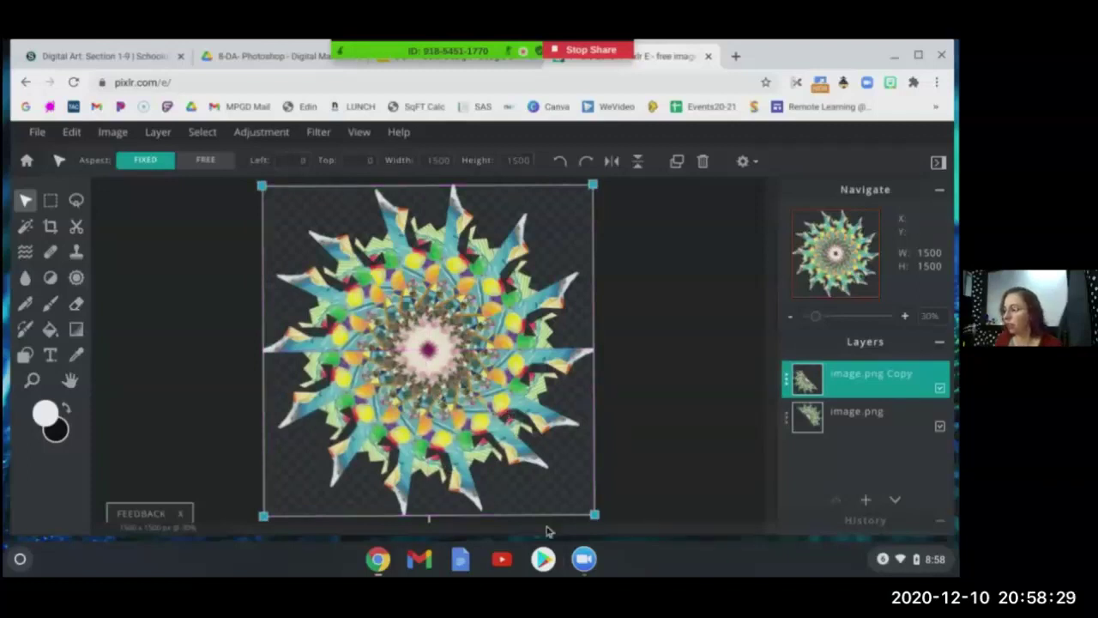
Step: Nudge the half-mandala copy to refine its join with the original half, and deselect the layer
mouse_move(411, 411)
left_mouse_down()
mouse_move(397, 419)
mouse_move(409, 413)
left_mouse_up()
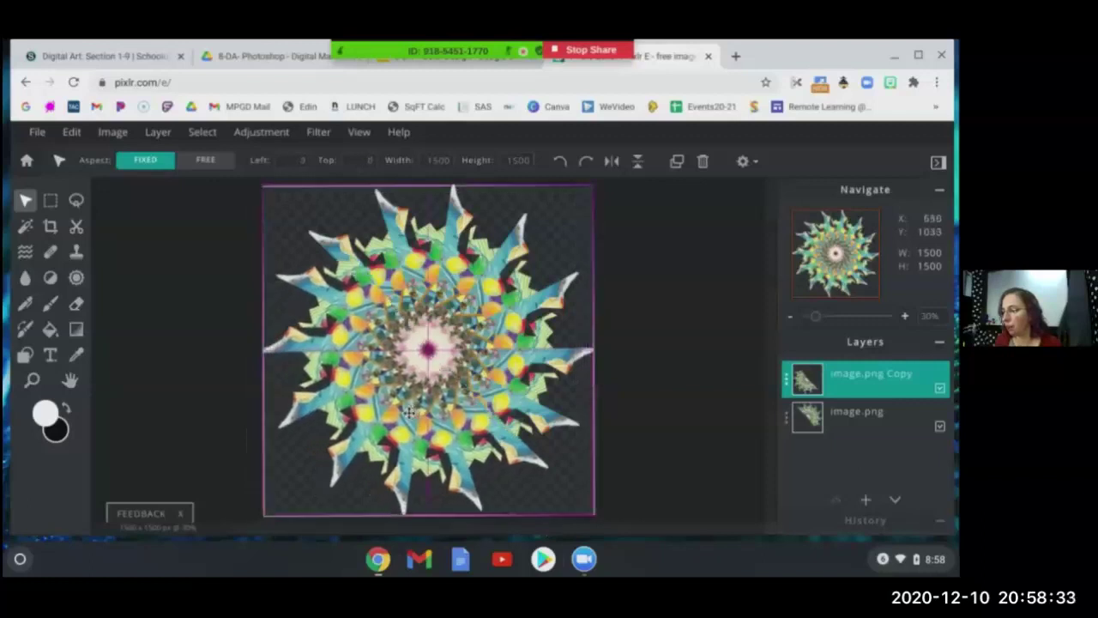
left_click(411, 412)
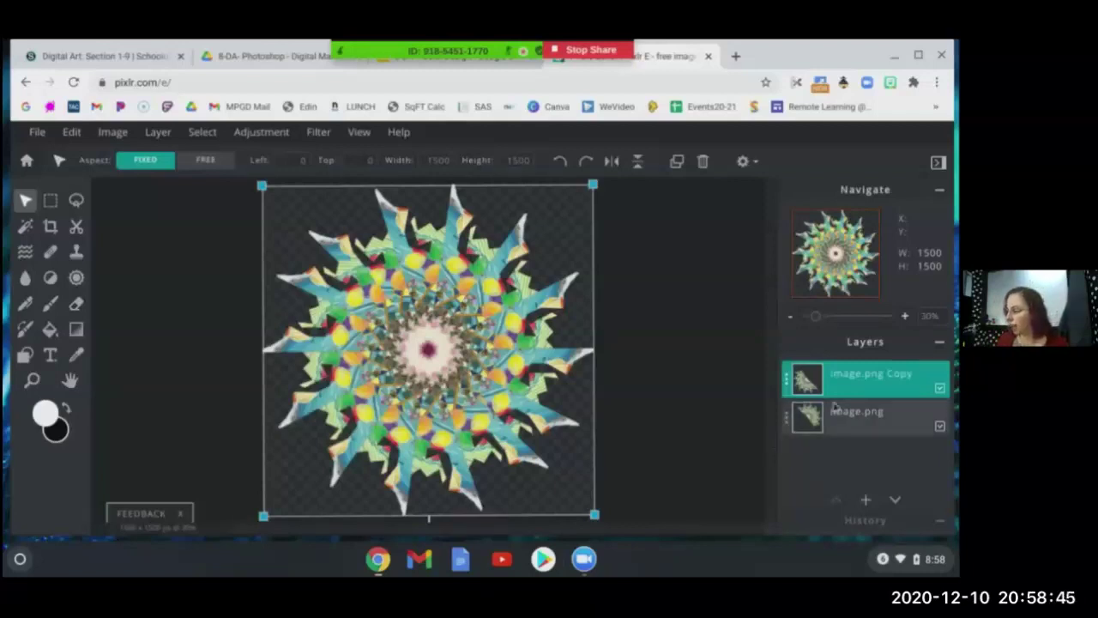
left_click(629, 384)
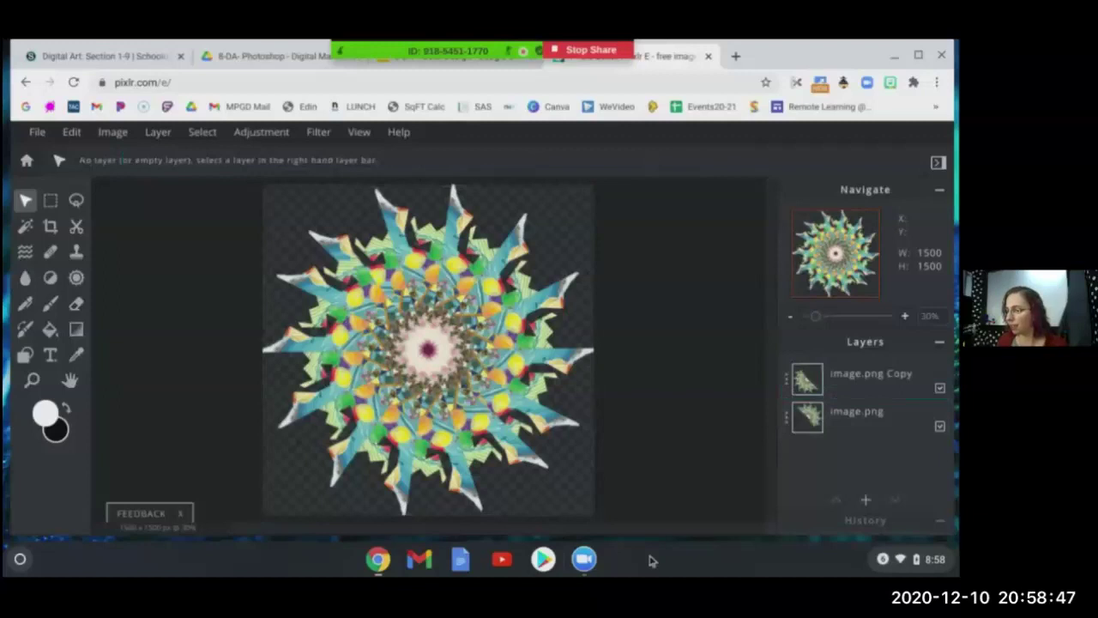
Step: Download the mandala as a 1500 by 1500 pixel PNG, named with the creator's name and Mandala5, and close the save dialog
left_click(37, 131)
left_click(45, 244)
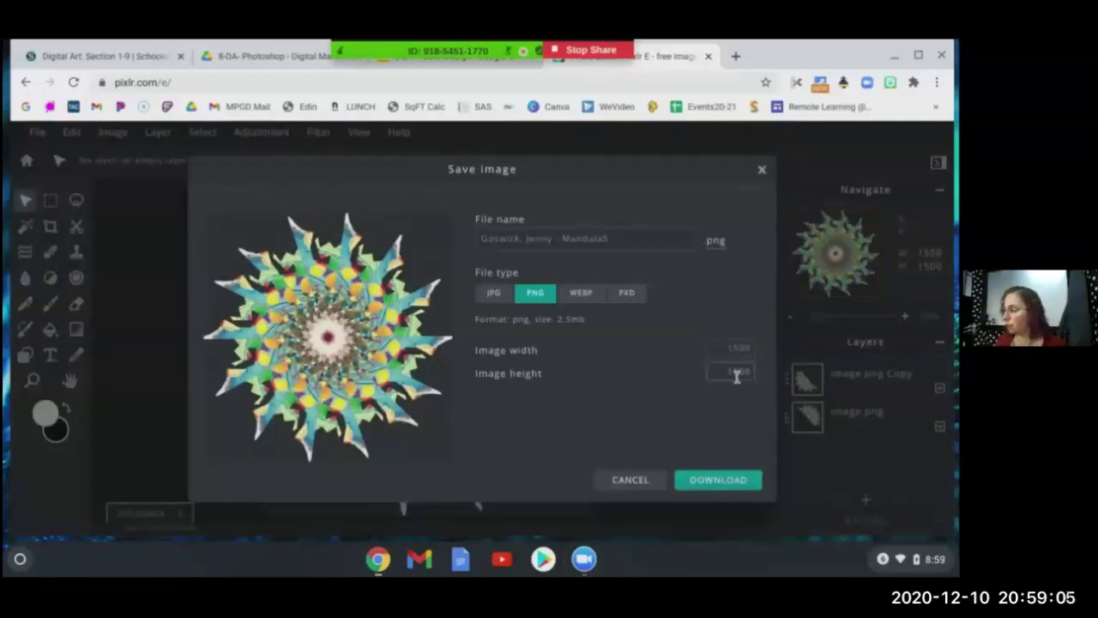
left_click(726, 487)
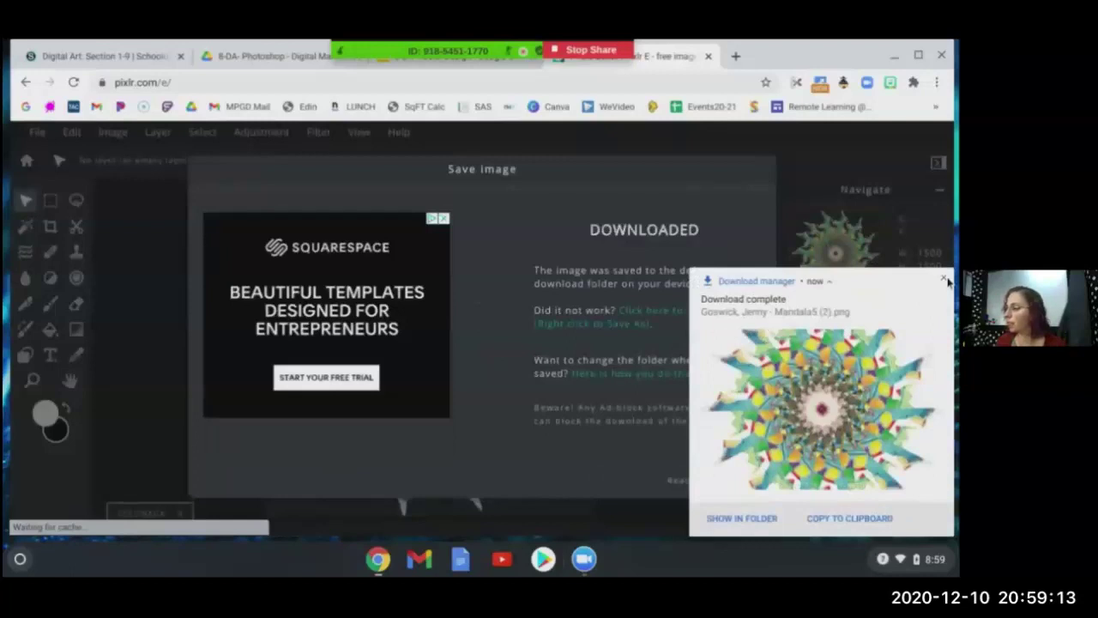
left_click(947, 281)
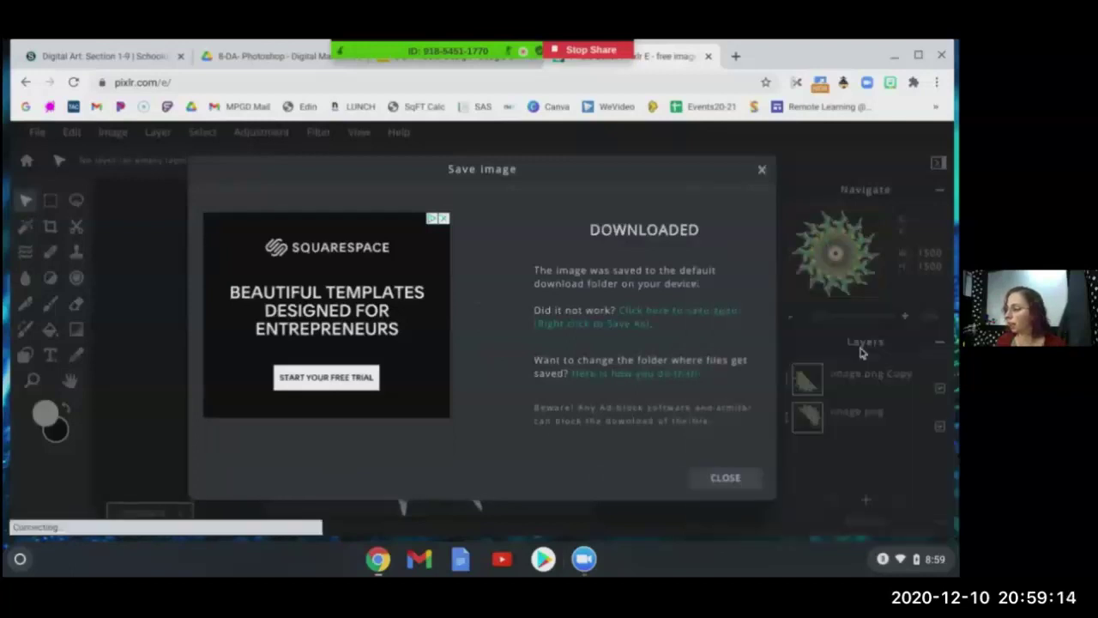
left_click(725, 478)
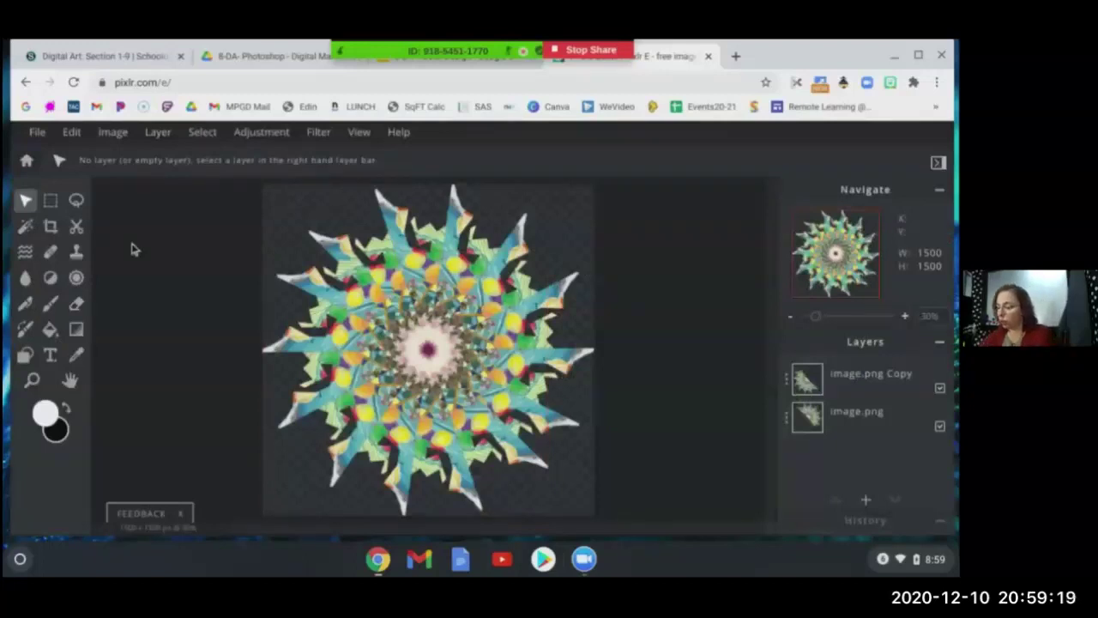
Step: Take a screenshot of the whole screen showing the completed mandala and its two layers
key("ctrl+F5")
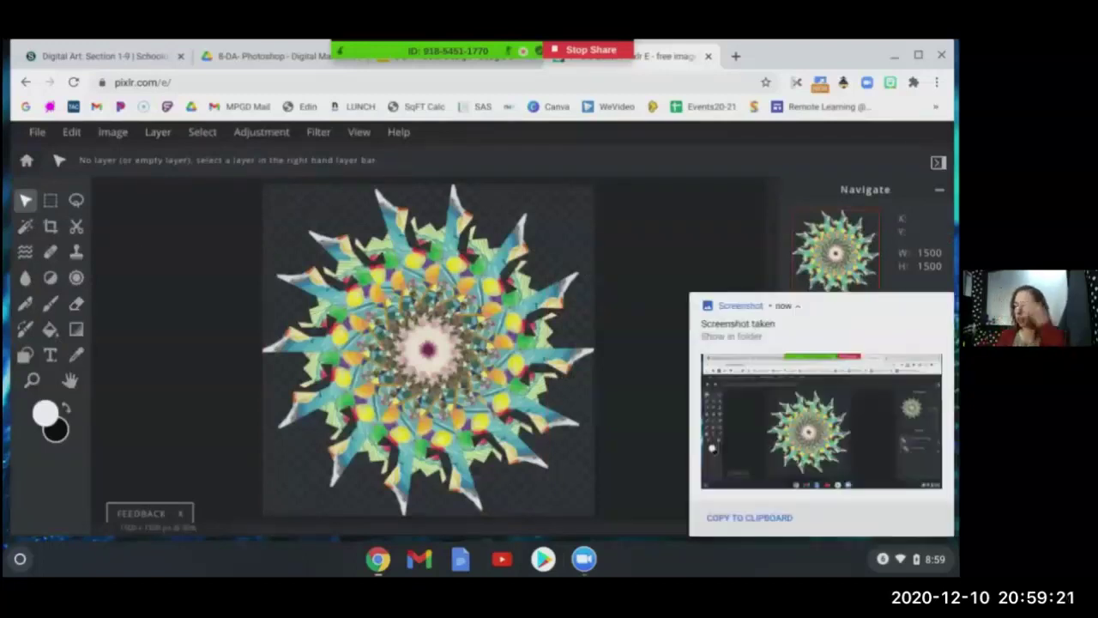